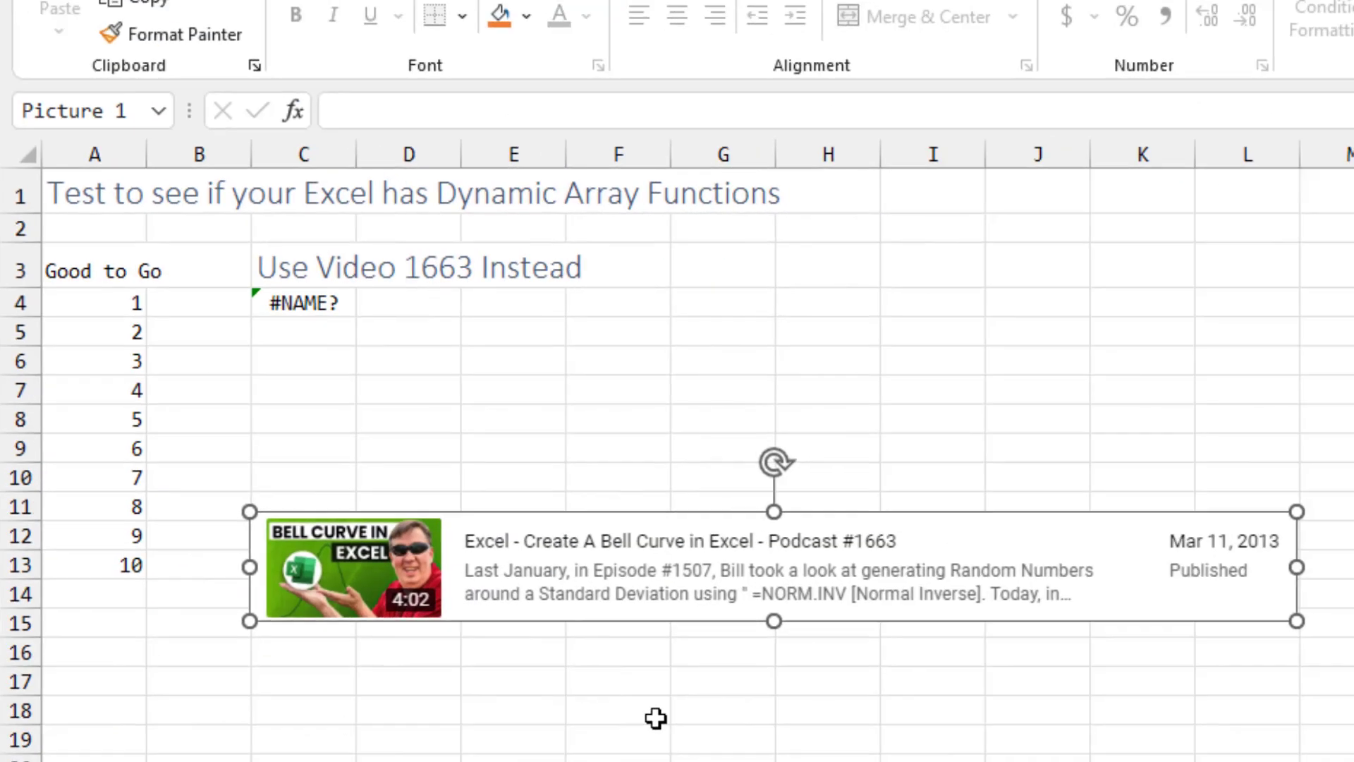
Replace the #NAME? test in A4 with =SEQUENCE(5) so 1 to 5 spill down.
{"action": "left_click", "coordinate": [297, 302]}
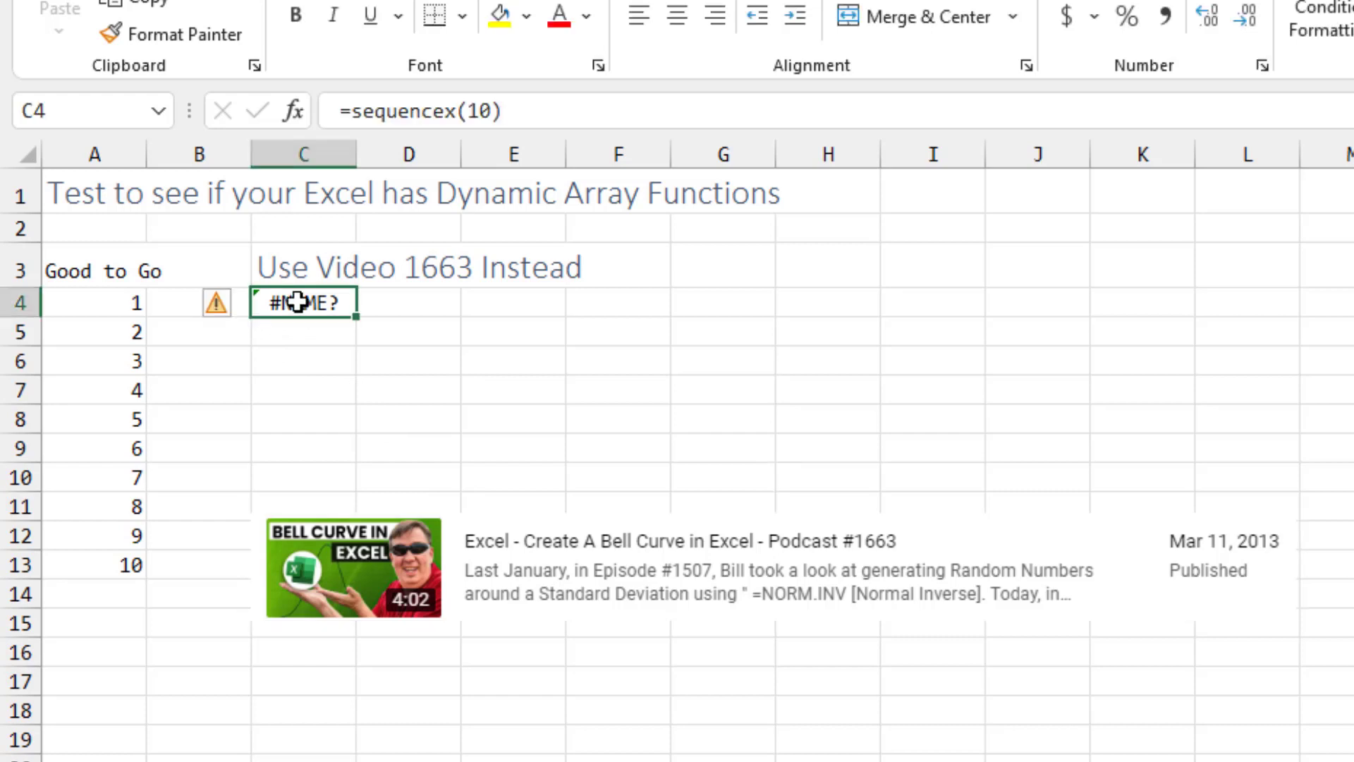
{"action": "key", "text": "Left"}
{"action": "key", "text": "Left"}
{"action": "key", "text": "Delete"}
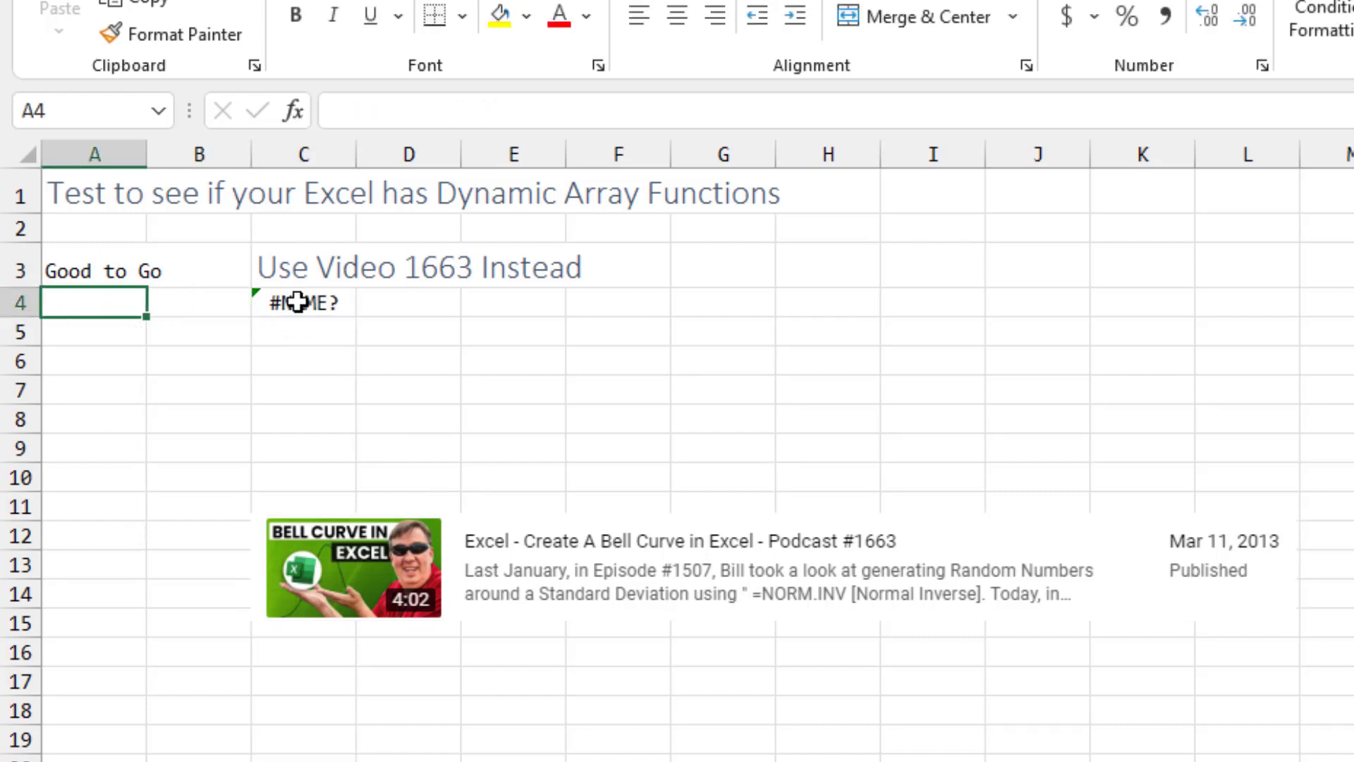
{"action": "type", "text": "=seq"}
{"action": "key", "text": "Tab"}
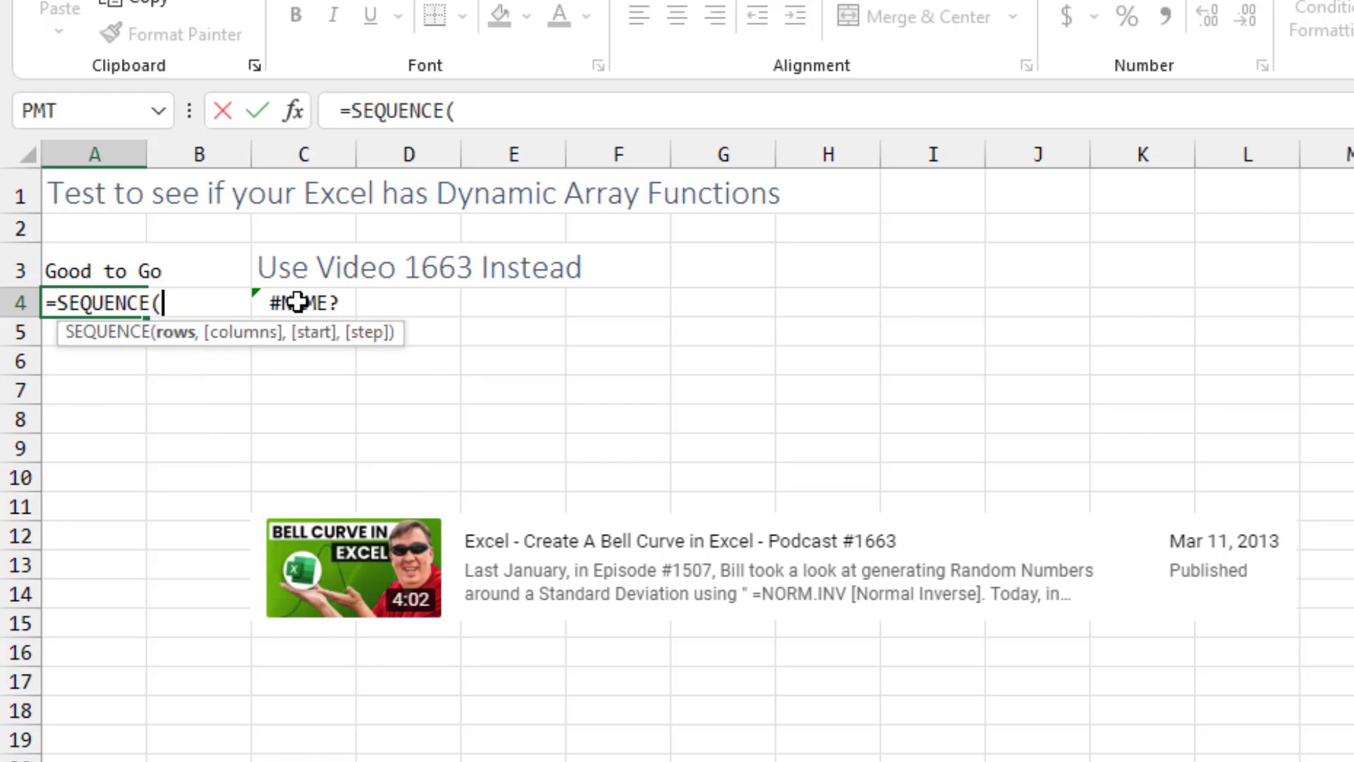
{"action": "type", "text": "5)"}
{"action": "key", "text": "Return"}
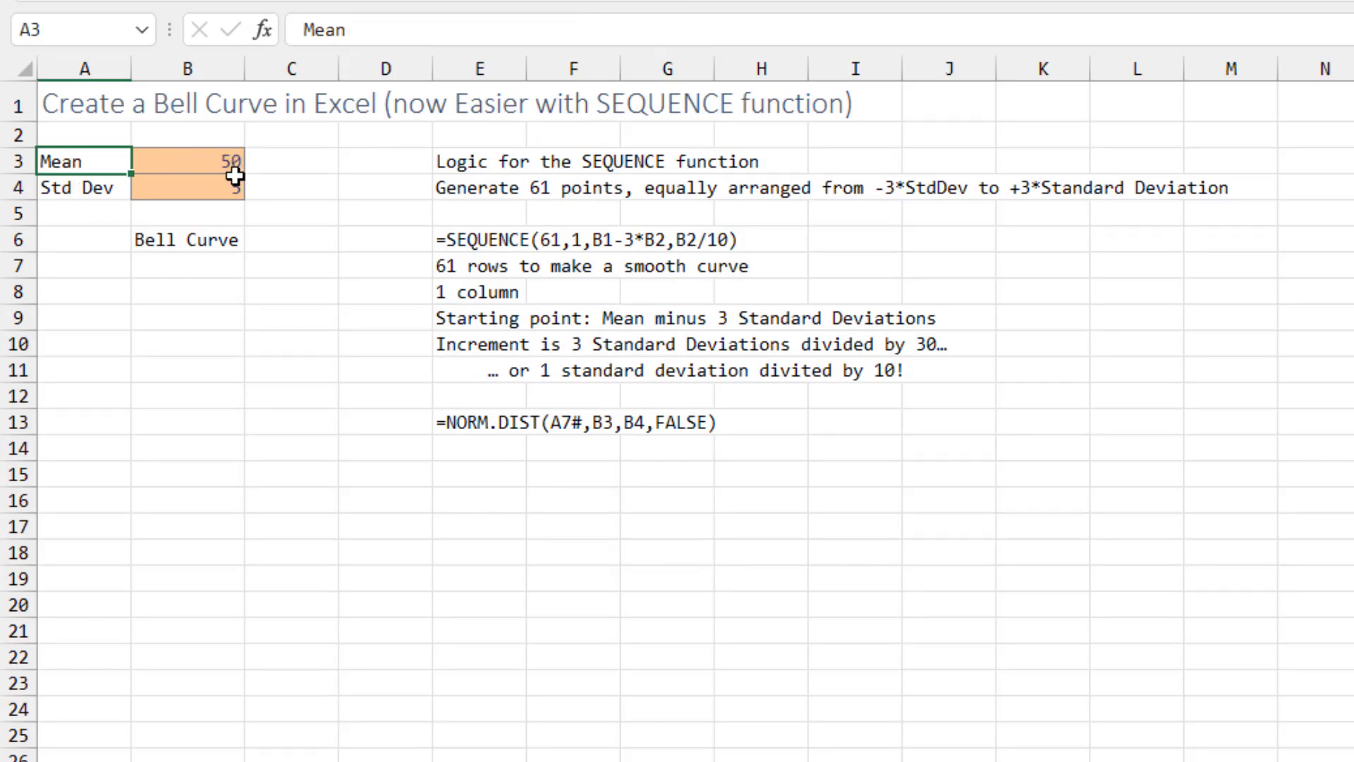
In A7, start =SEQUENCE with 61 rows, 1 column and start value B3-3*B4.
{"action": "left_click", "coordinate": [105, 266]}
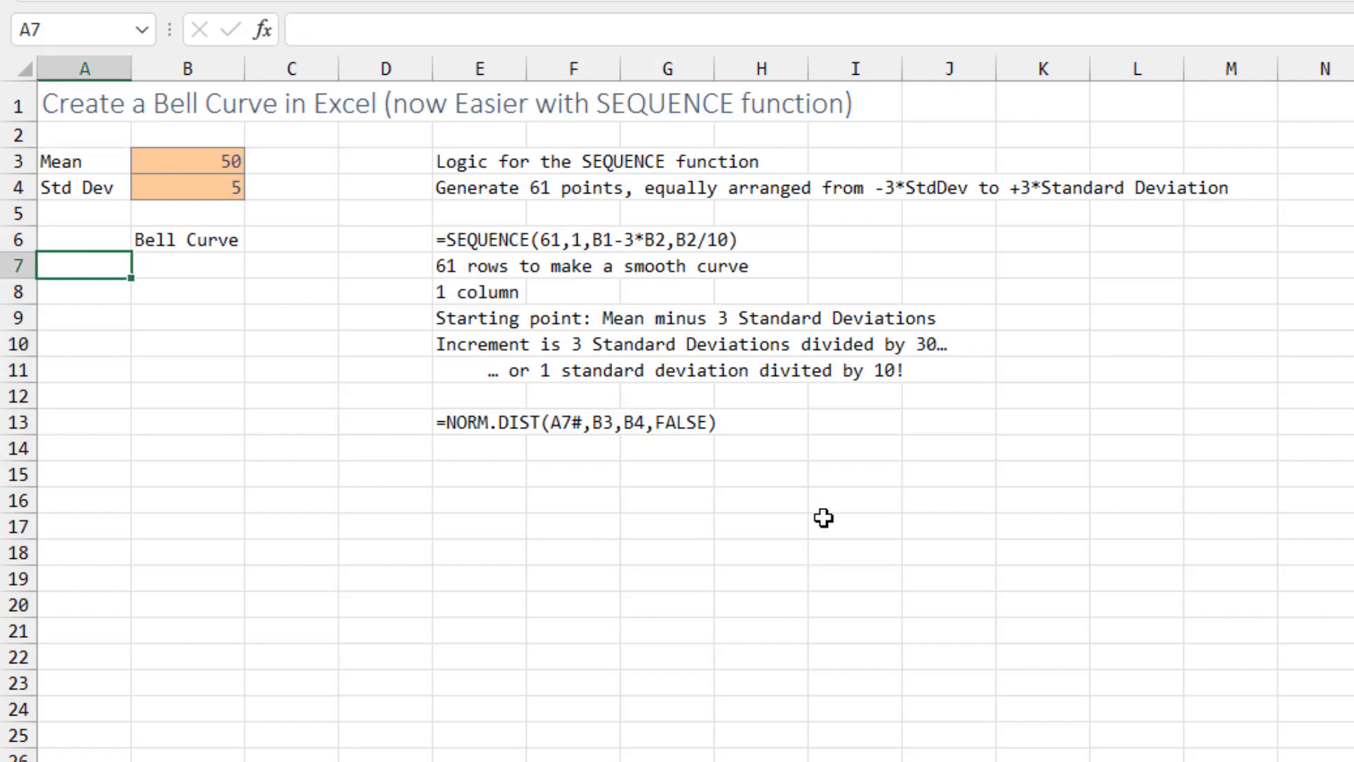
{"action": "type", "text": "=seq"}
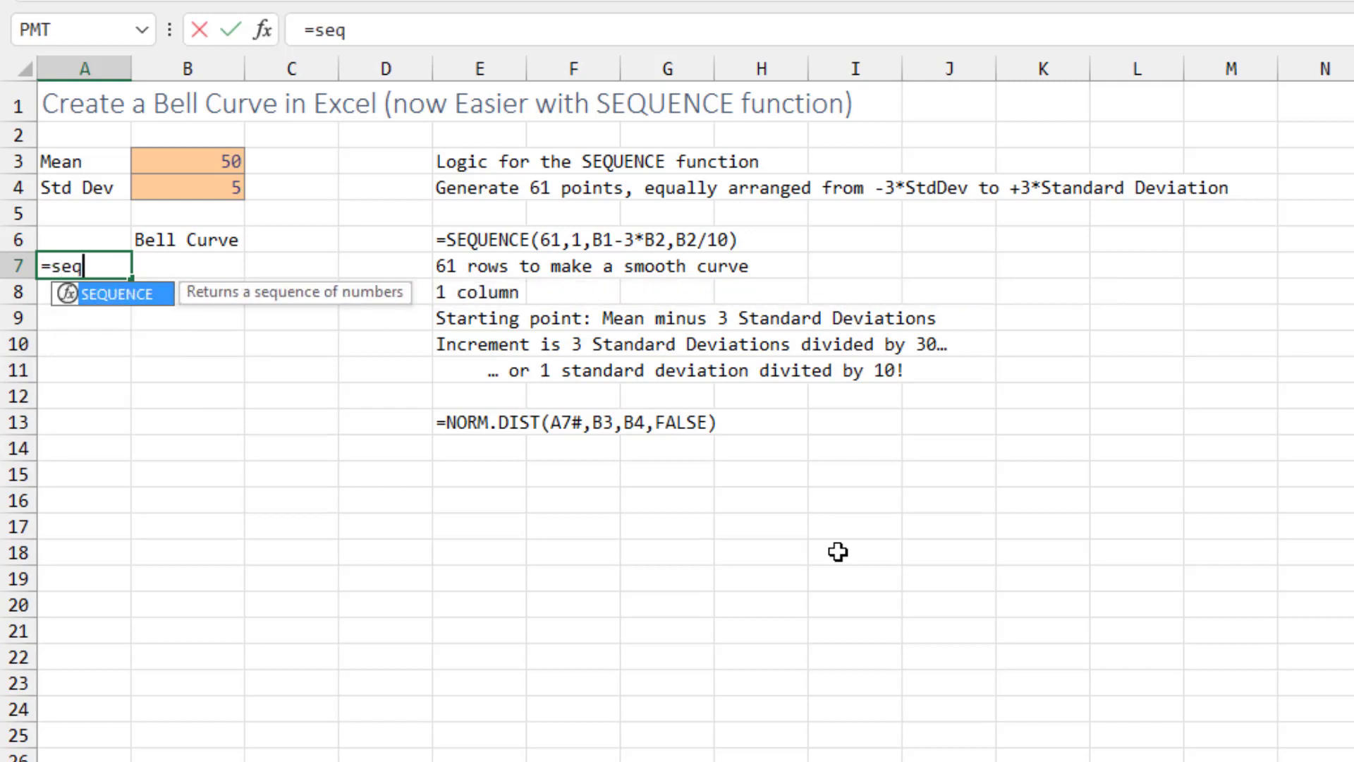
{"action": "key", "text": "Tab"}
{"action": "type", "text": "61"}
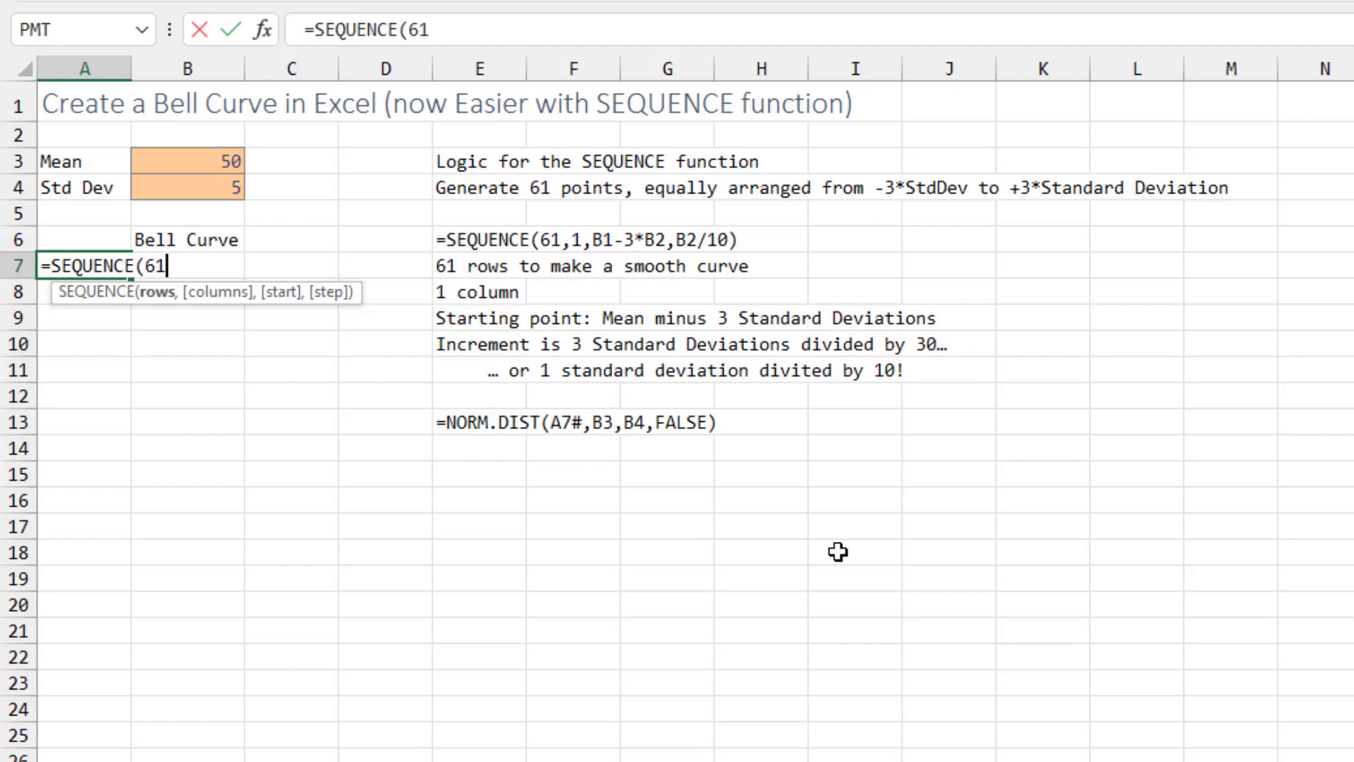
{"action": "type", "text": ",1,"}
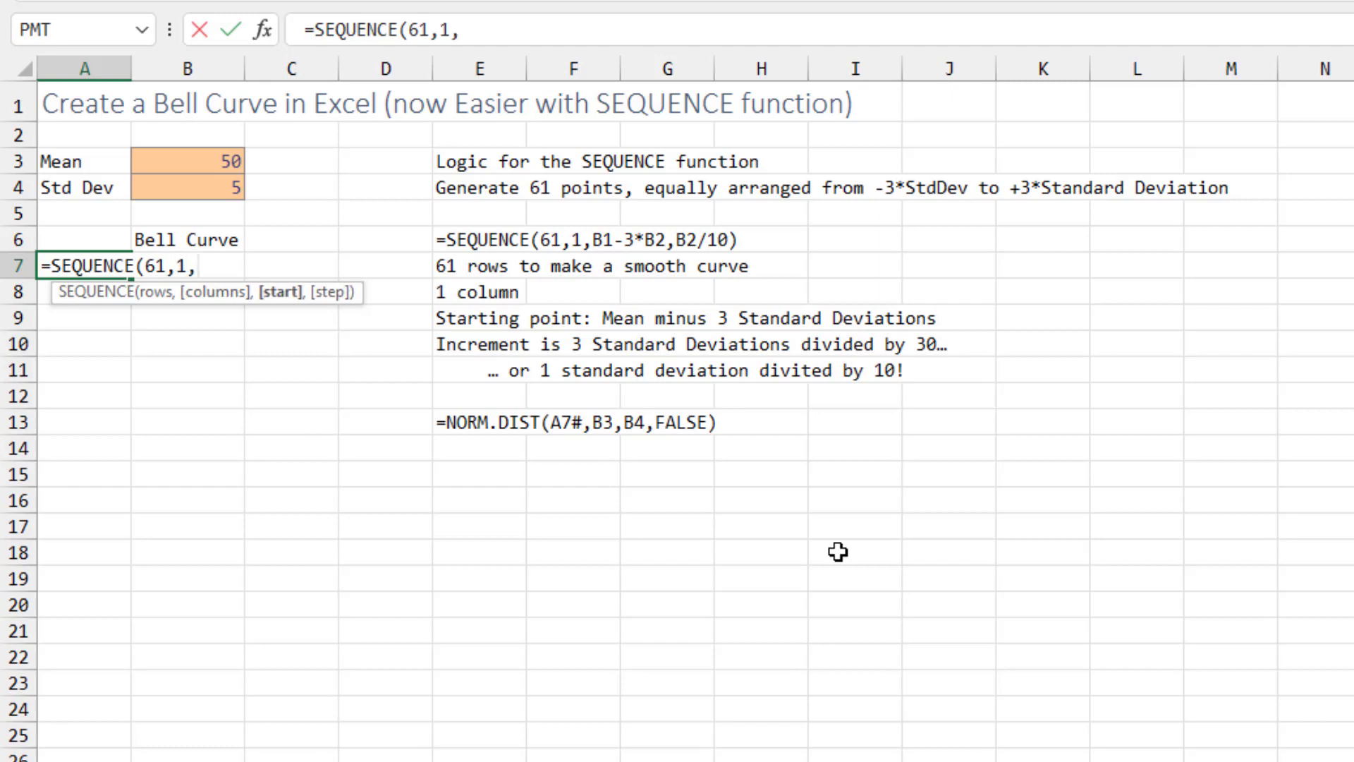
{"action": "key", "text": "Up"}
{"action": "key", "text": "Up"}
{"action": "key", "text": "Up"}
{"action": "key", "text": "Up"}
{"action": "key", "text": "Right"}
{"action": "type", "text": "-3*"}
{"action": "key", "text": "Up"}
{"action": "key", "text": "Up"}
{"action": "key", "text": "Up"}
{"action": "key", "text": "Right"}
Finish the formula with step B4/10, commit it, and check the spill's last value.
{"action": "type", "text": ","}
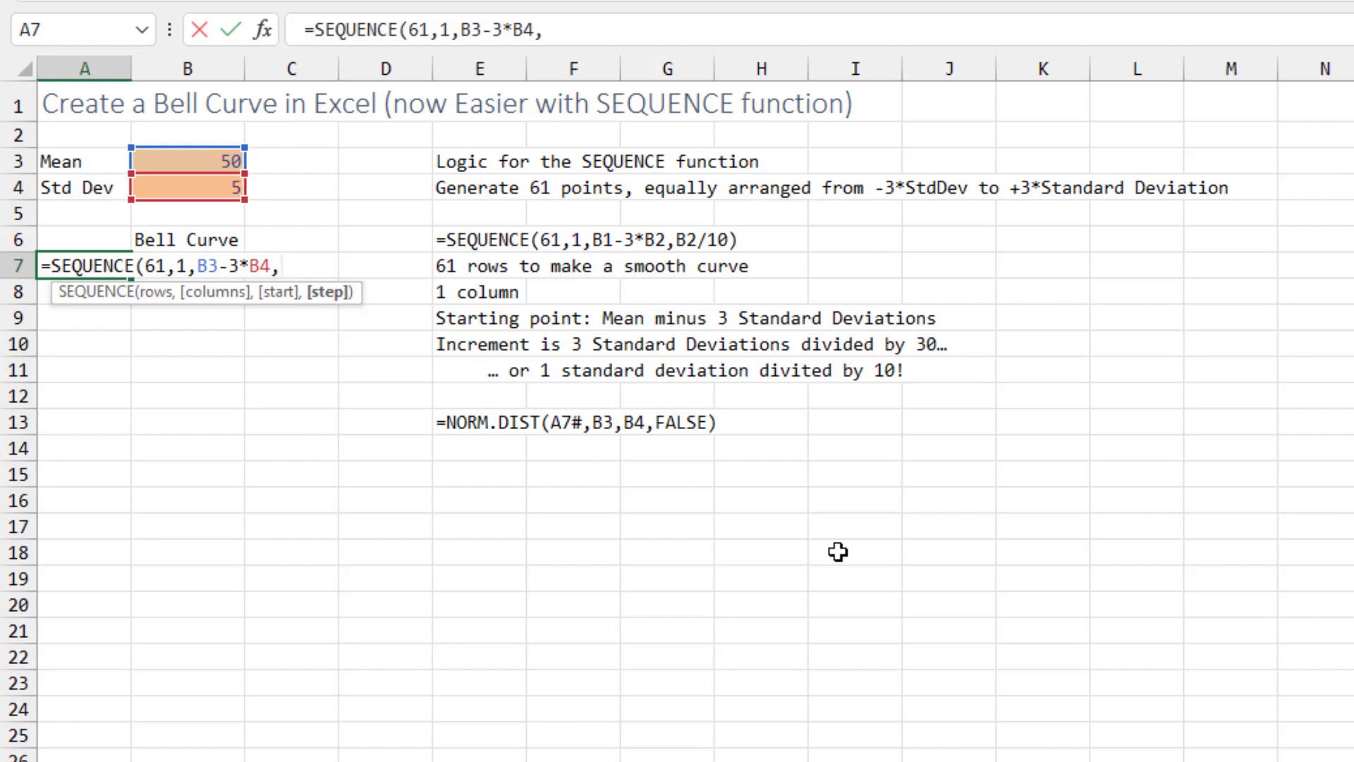
{"action": "key", "text": "Up"}
{"action": "key", "text": "Up"}
{"action": "key", "text": "Up"}
{"action": "key", "text": "Right"}
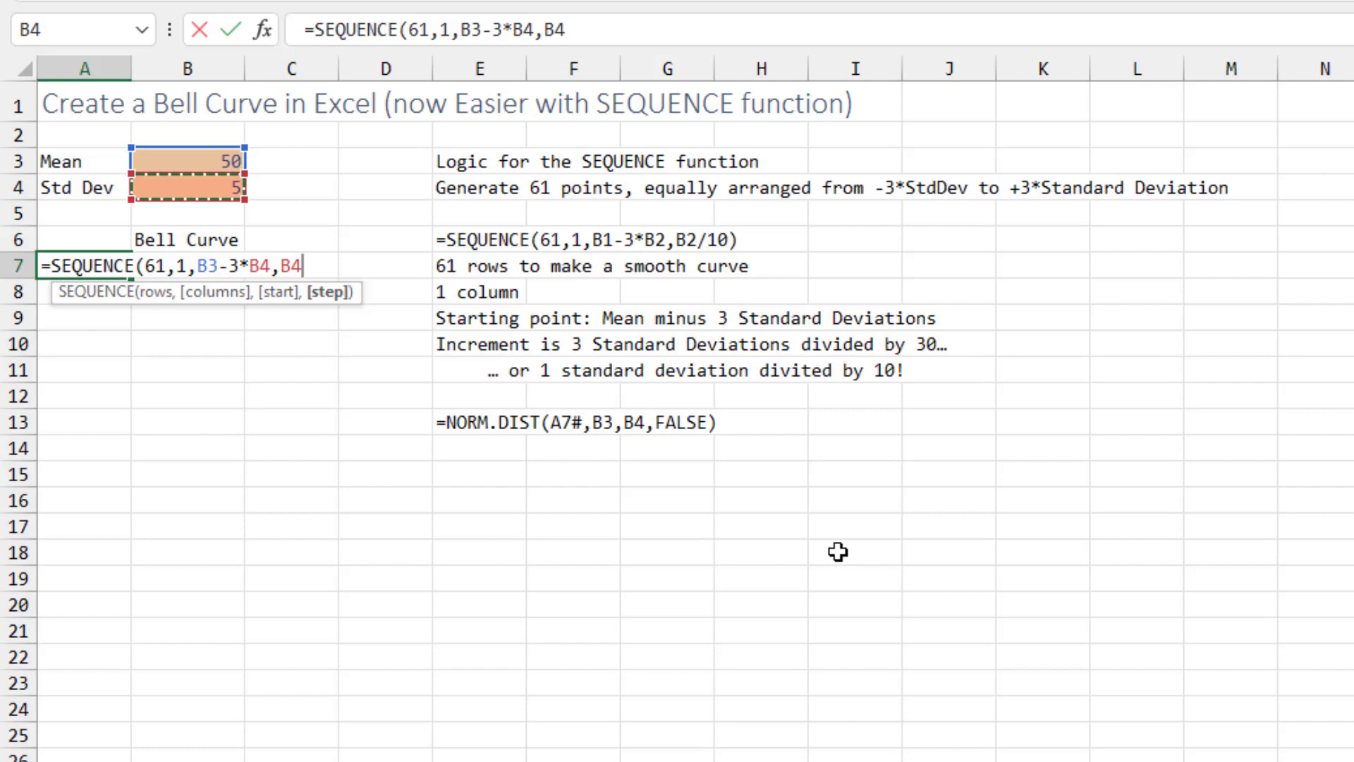
{"action": "type", "text": "/10)"}
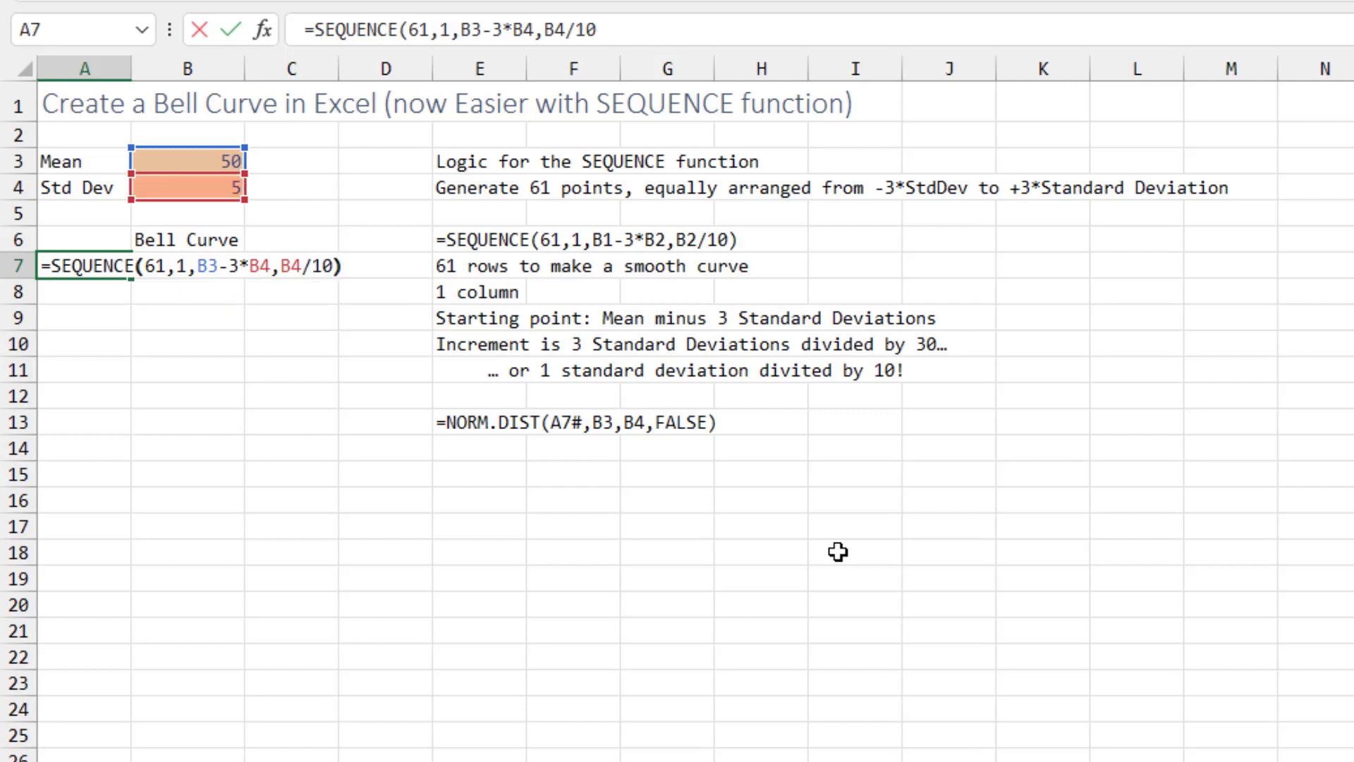
{"action": "key", "text": "Return"}
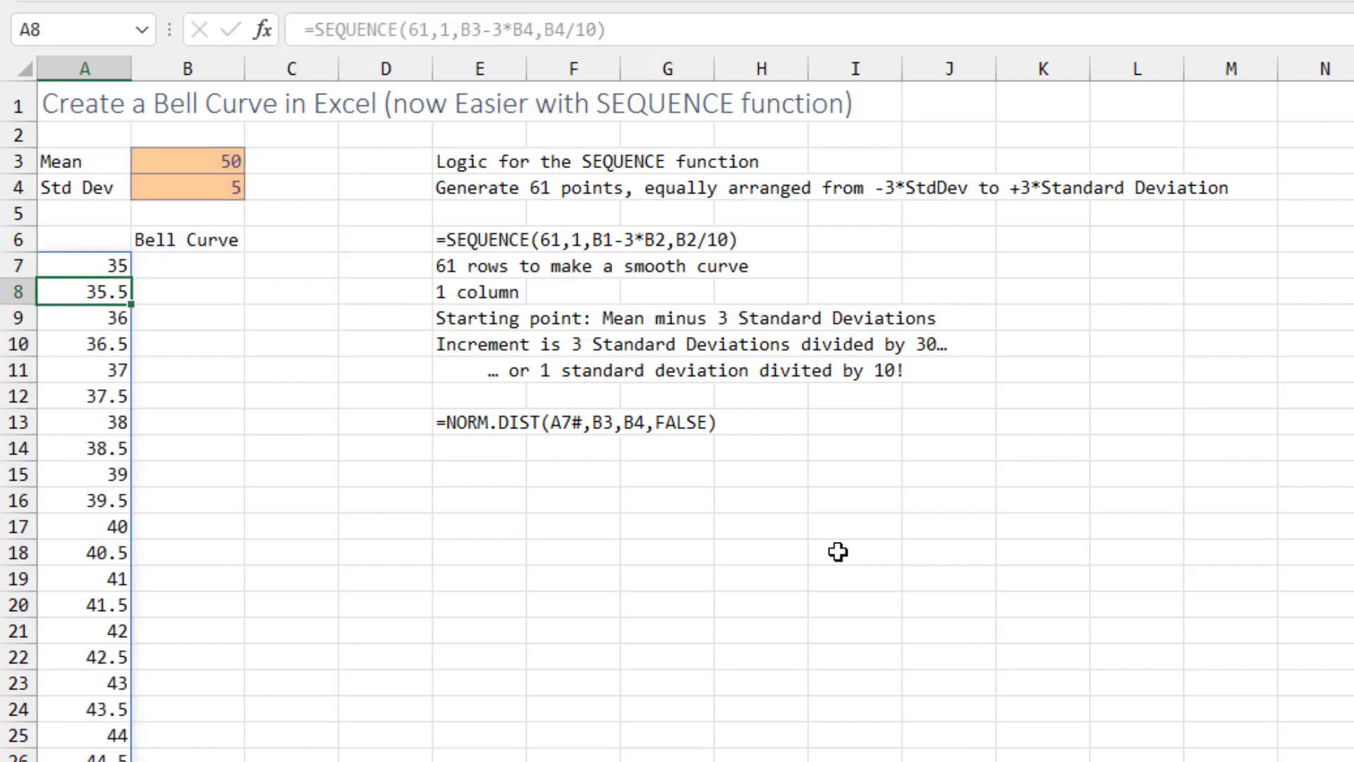
{"action": "key", "text": "Up"}
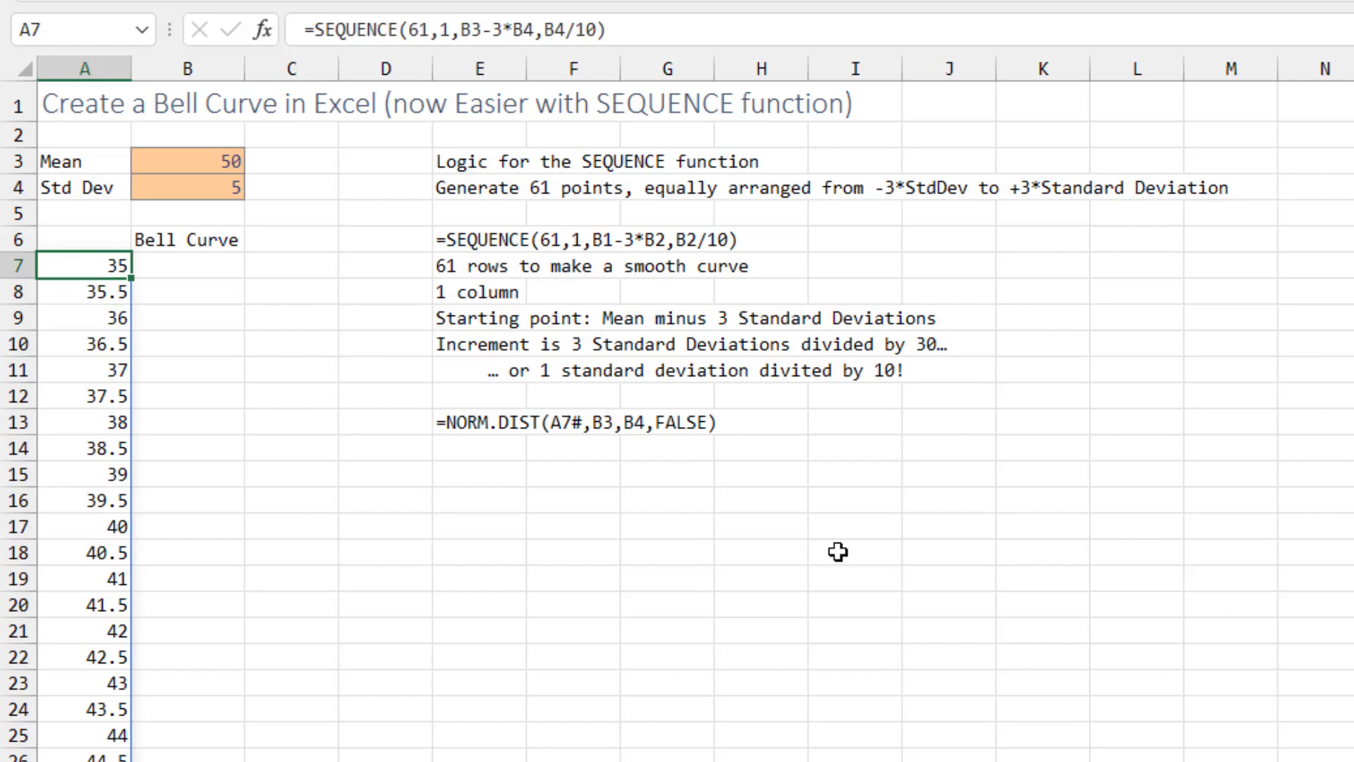
{"action": "key", "text": "ctrl+Down"}
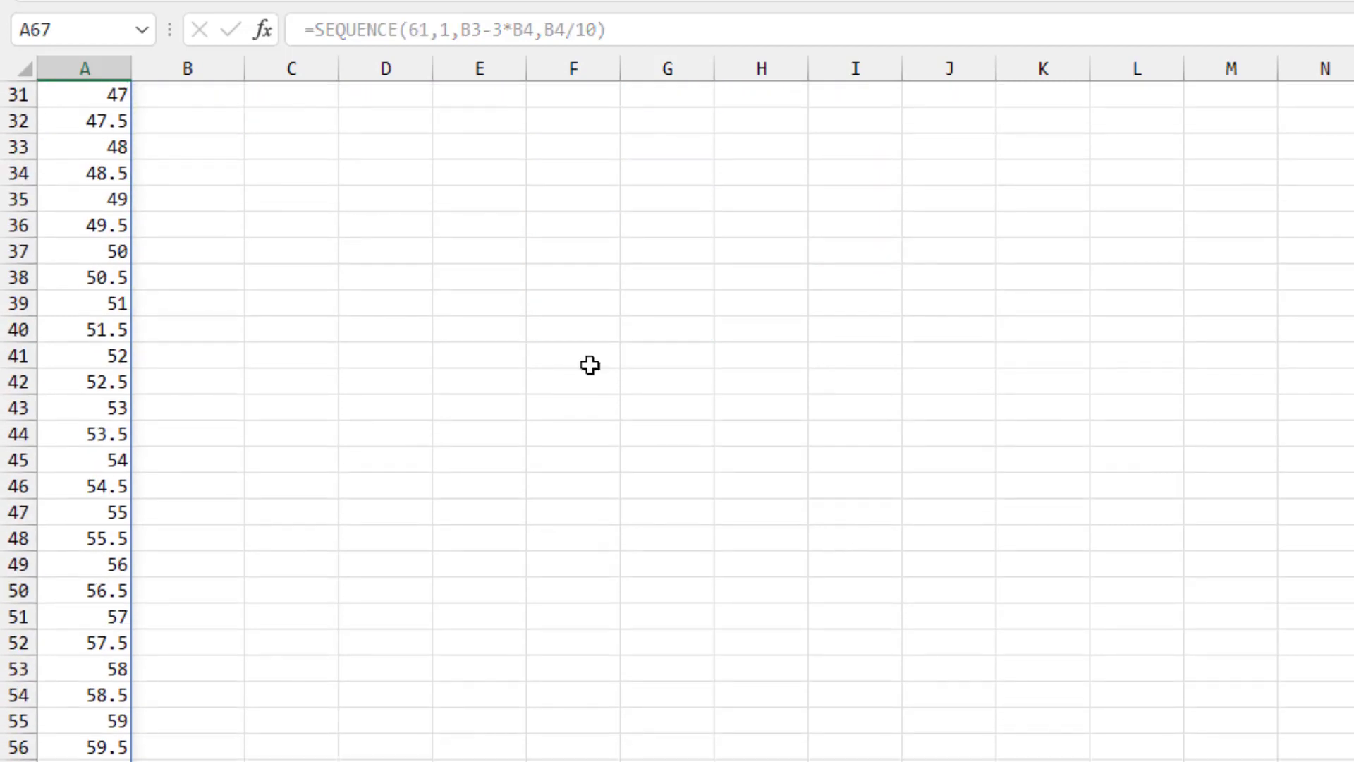
In B7, begin =NORM.DIST referencing the spilled x values A7#.
{"action": "left_click", "coordinate": [95, 258]}
{"action": "key", "text": "ctrl+Up"}
{"action": "key", "text": "Up"}
{"action": "key", "text": "Down"}
{"action": "key", "text": "Right"}
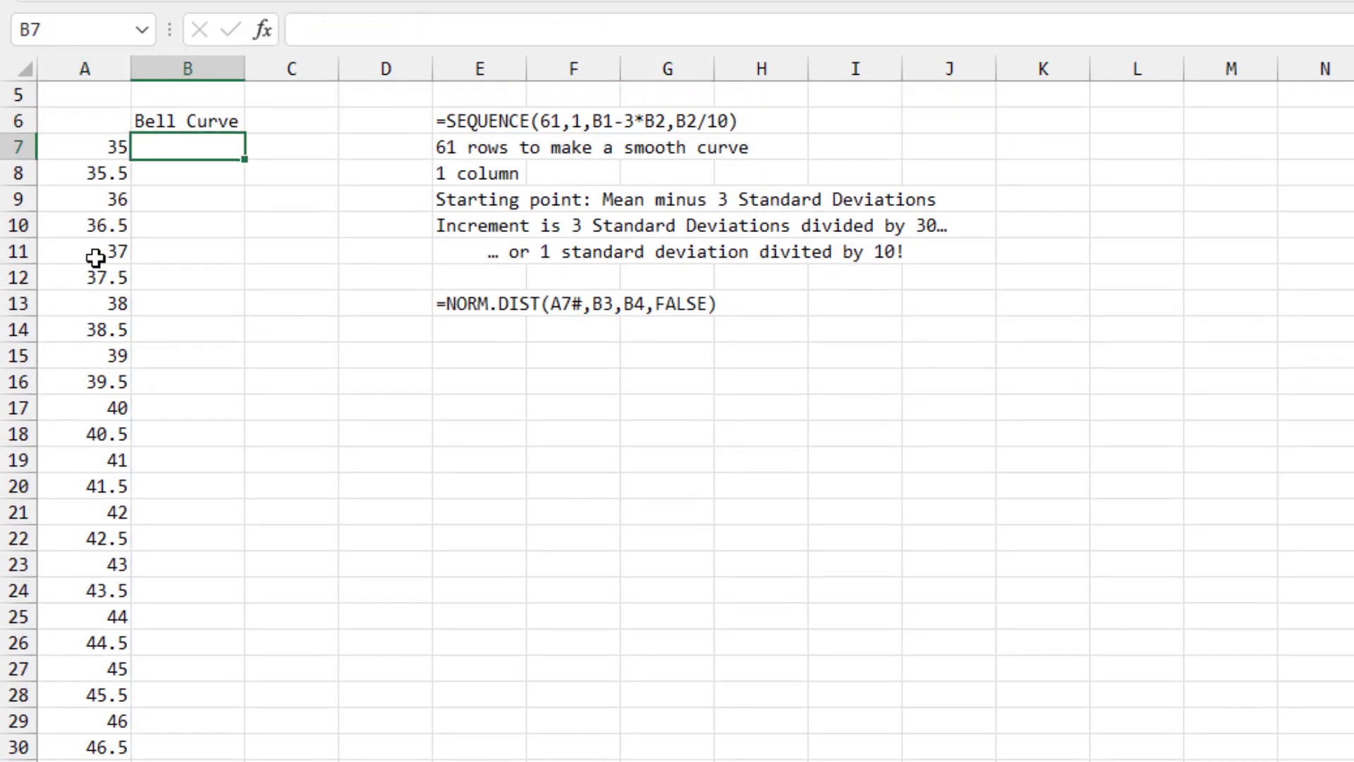
{"action": "type", "text": "=norm"}
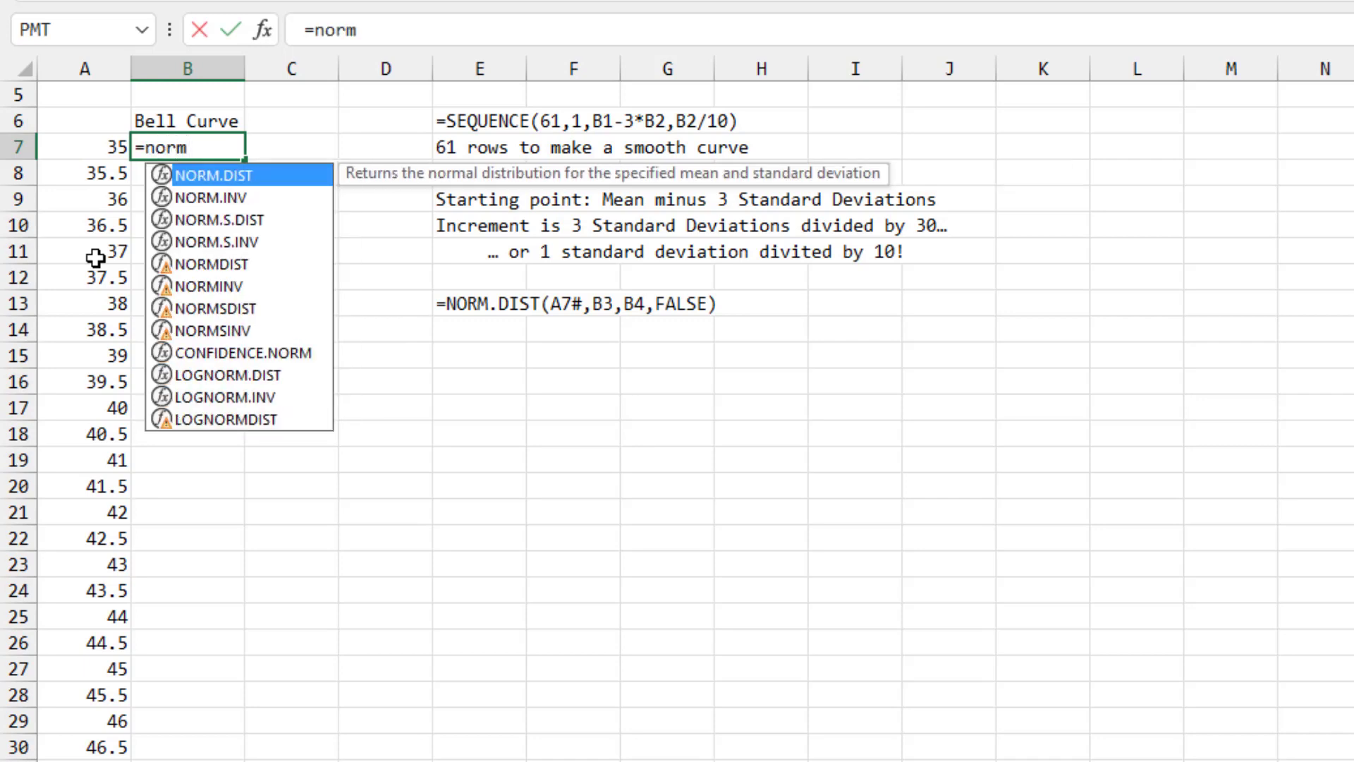
{"action": "key", "text": "Tab"}
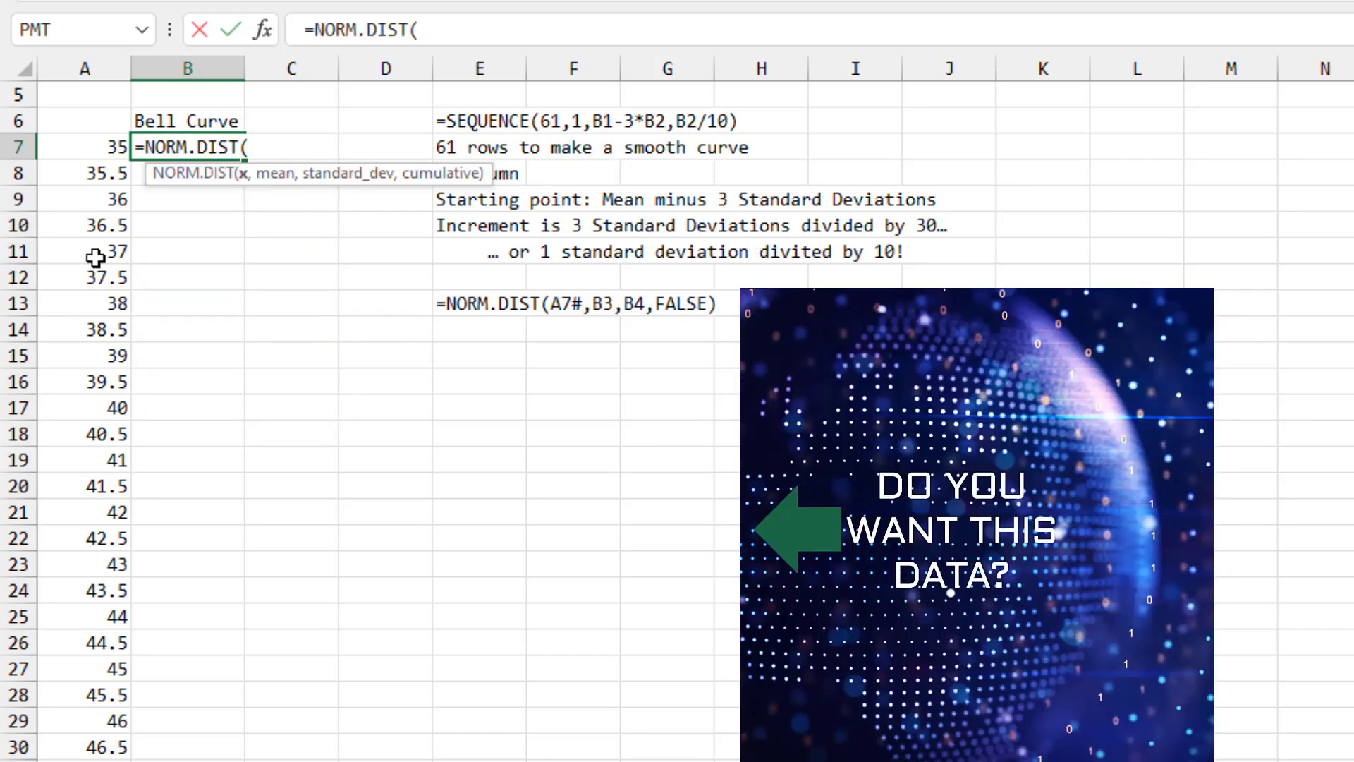
{"action": "key", "text": "Left"}
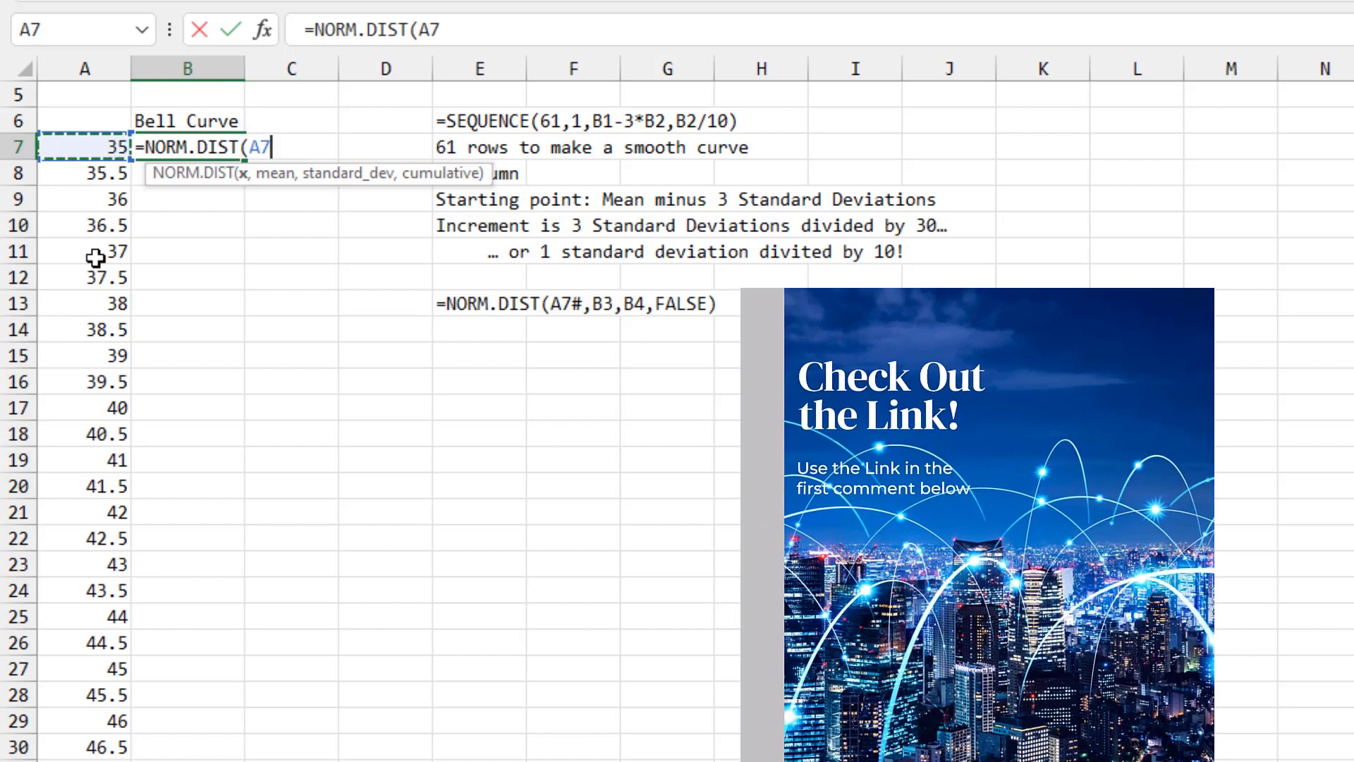
{"action": "type", "text": "#"}
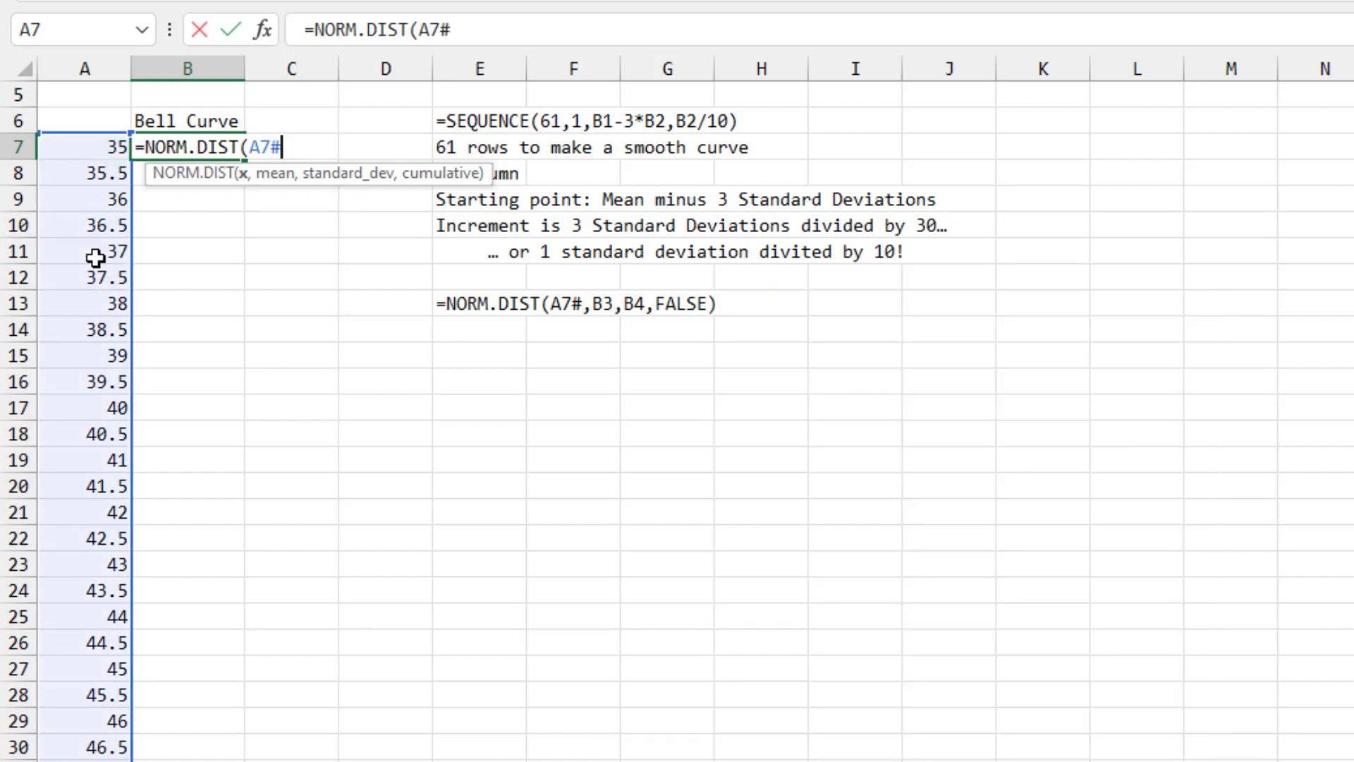
{"action": "type", "text": ","}
Complete NORM.DIST with mean B3, std dev B4 and FALSE, then select the data block.
{"action": "key", "text": "Up"}
{"action": "key", "text": "Up"}
{"action": "key", "text": "Up"}
{"action": "key", "text": "Up"}
{"action": "key", "text": "Up"}
{"action": "key", "text": "Down"}
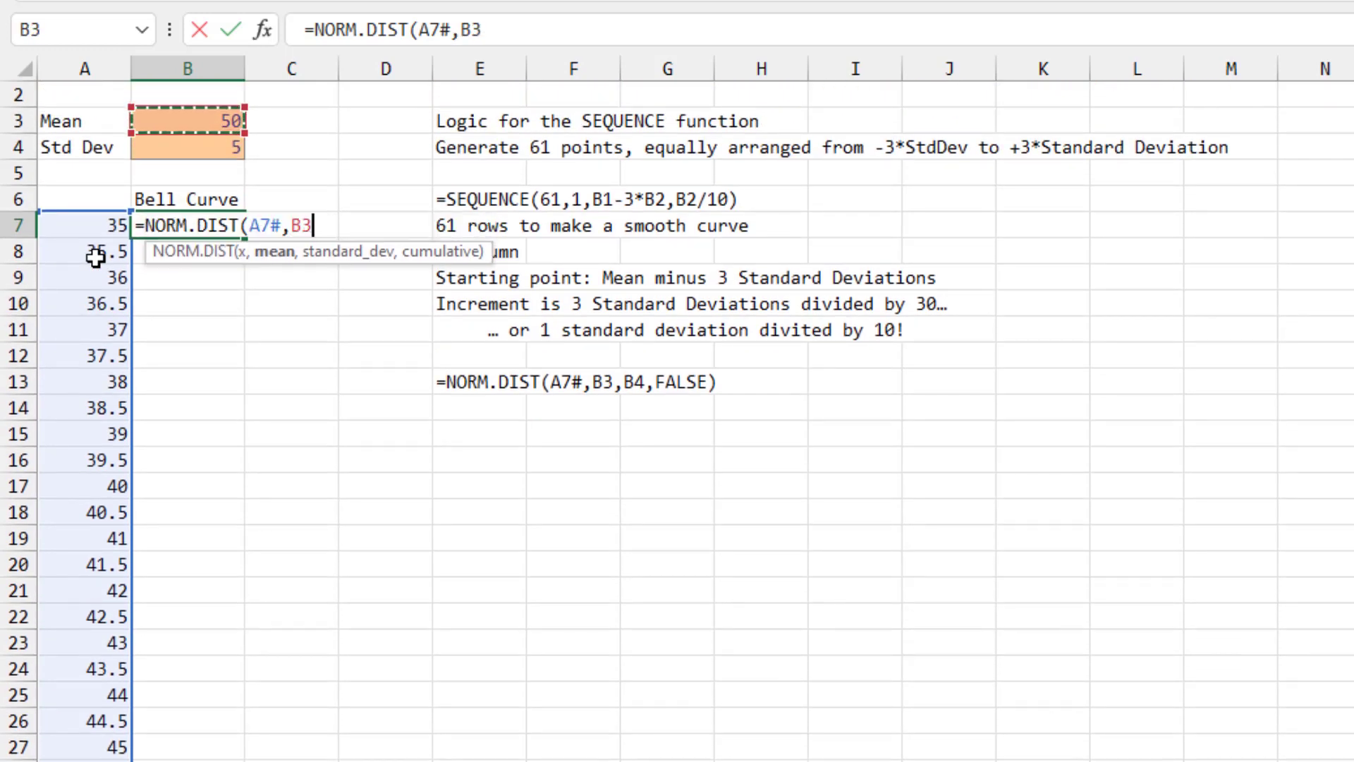
{"action": "type", "text": ","}
{"action": "key", "text": "Up"}
{"action": "key", "text": "Up"}
{"action": "key", "text": "Up"}
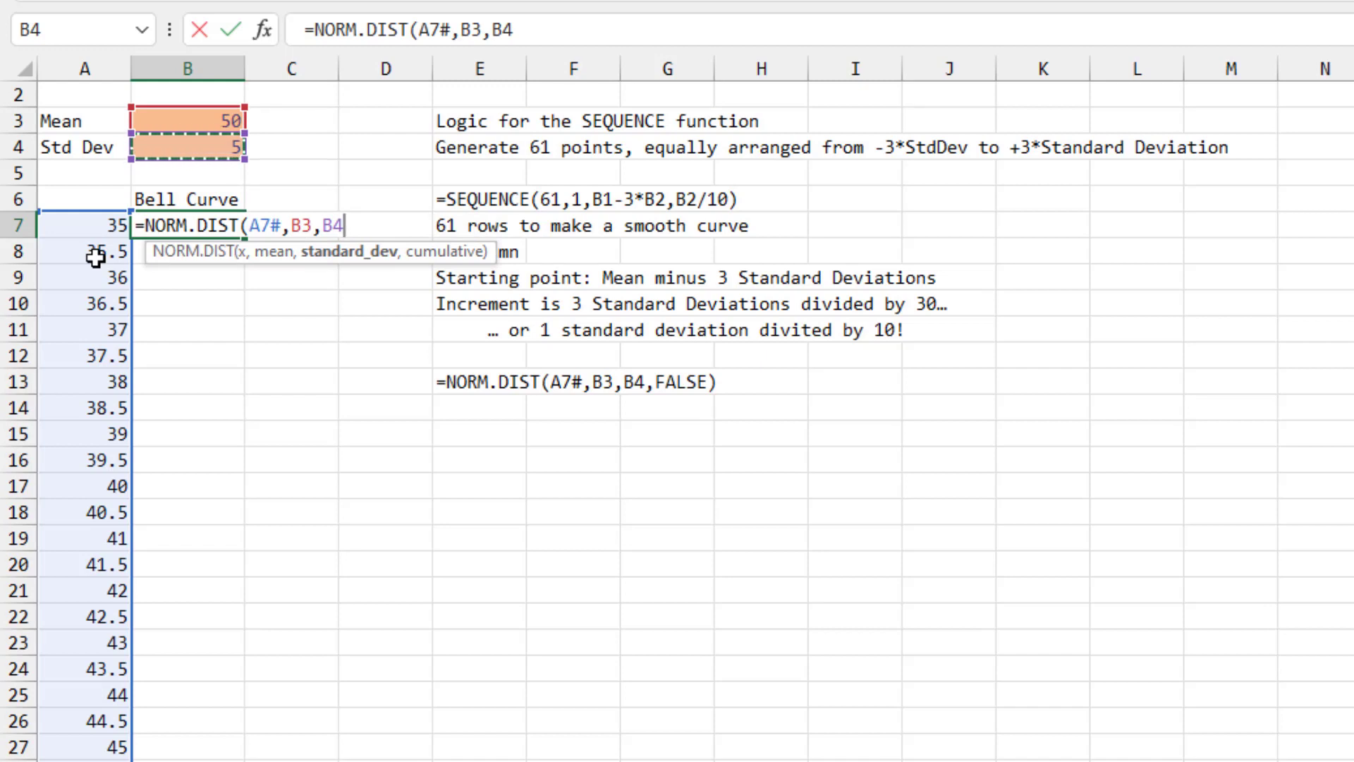
{"action": "type", "text": ","}
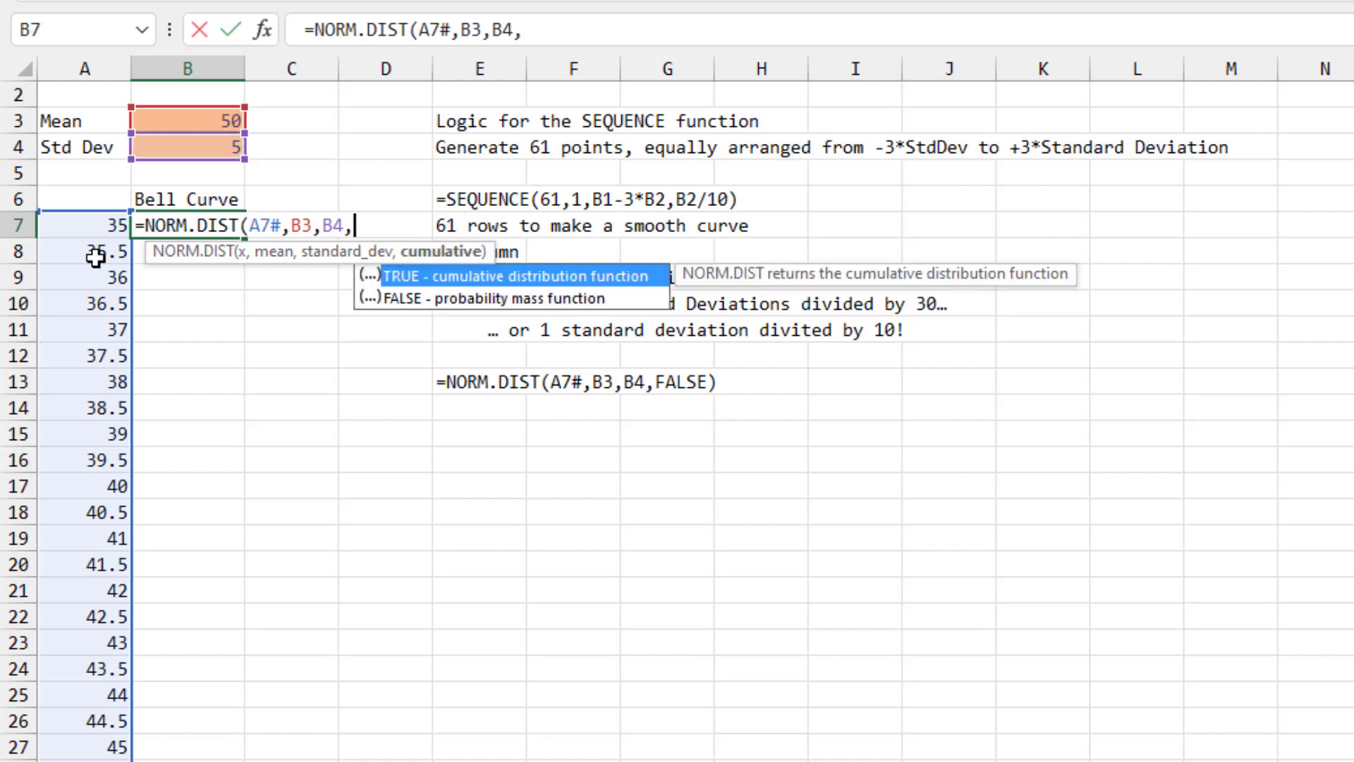
{"action": "type", "text": "False)"}
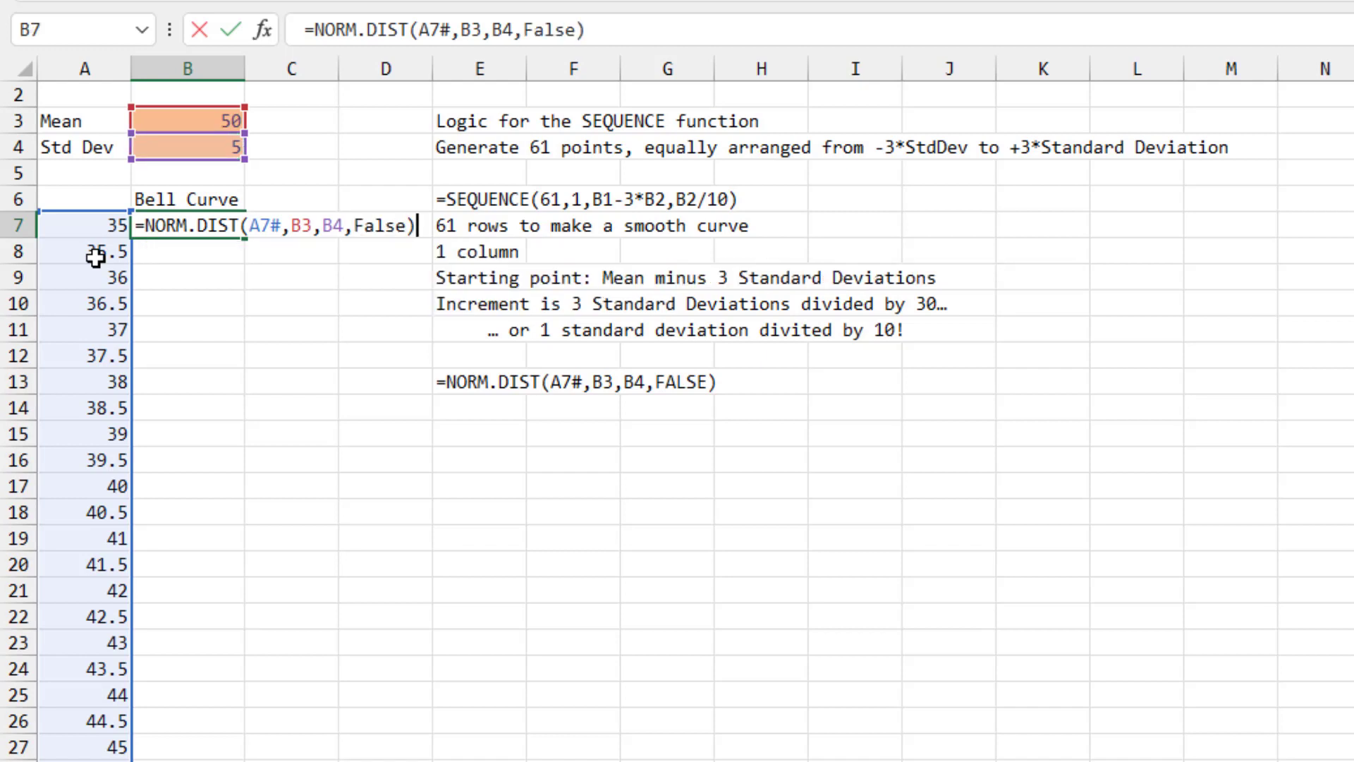
{"action": "key", "text": "Return"}
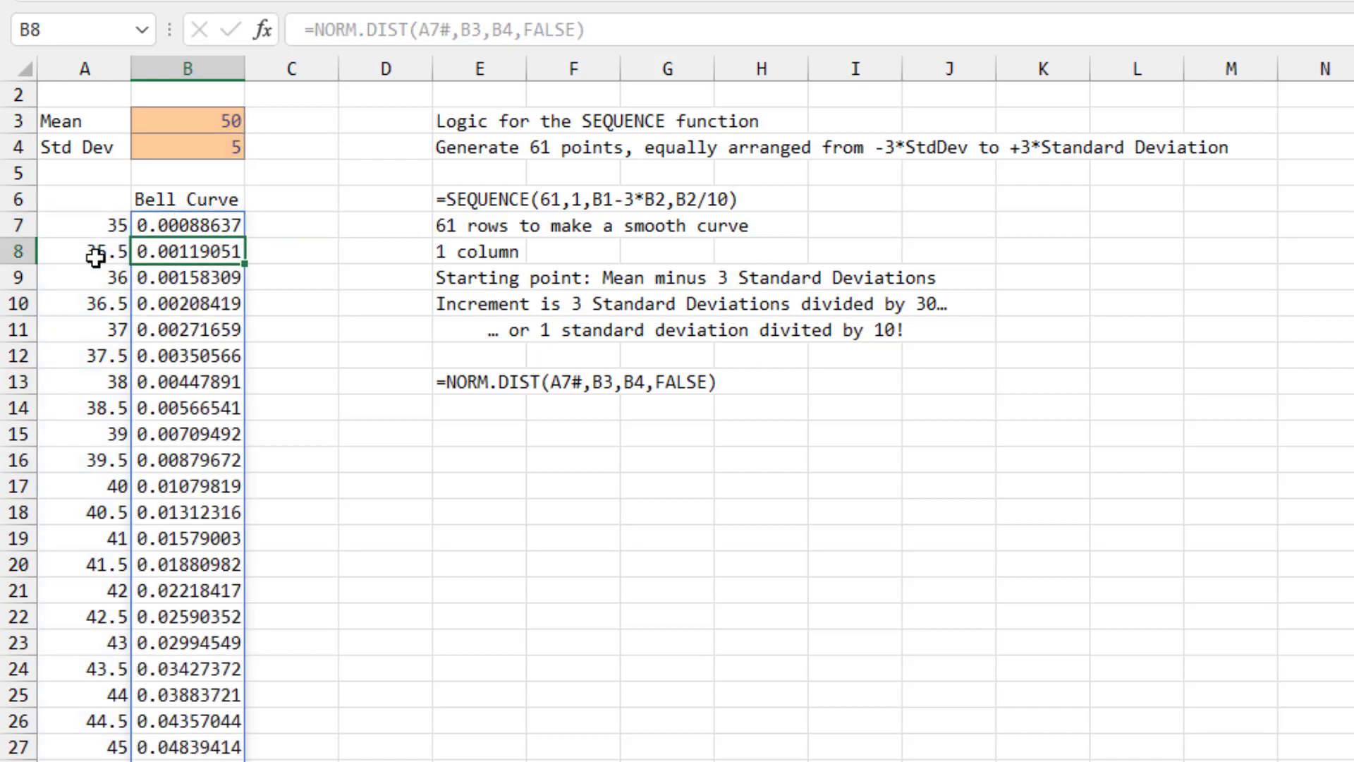
{"action": "key", "text": "ctrl+asterisk"}
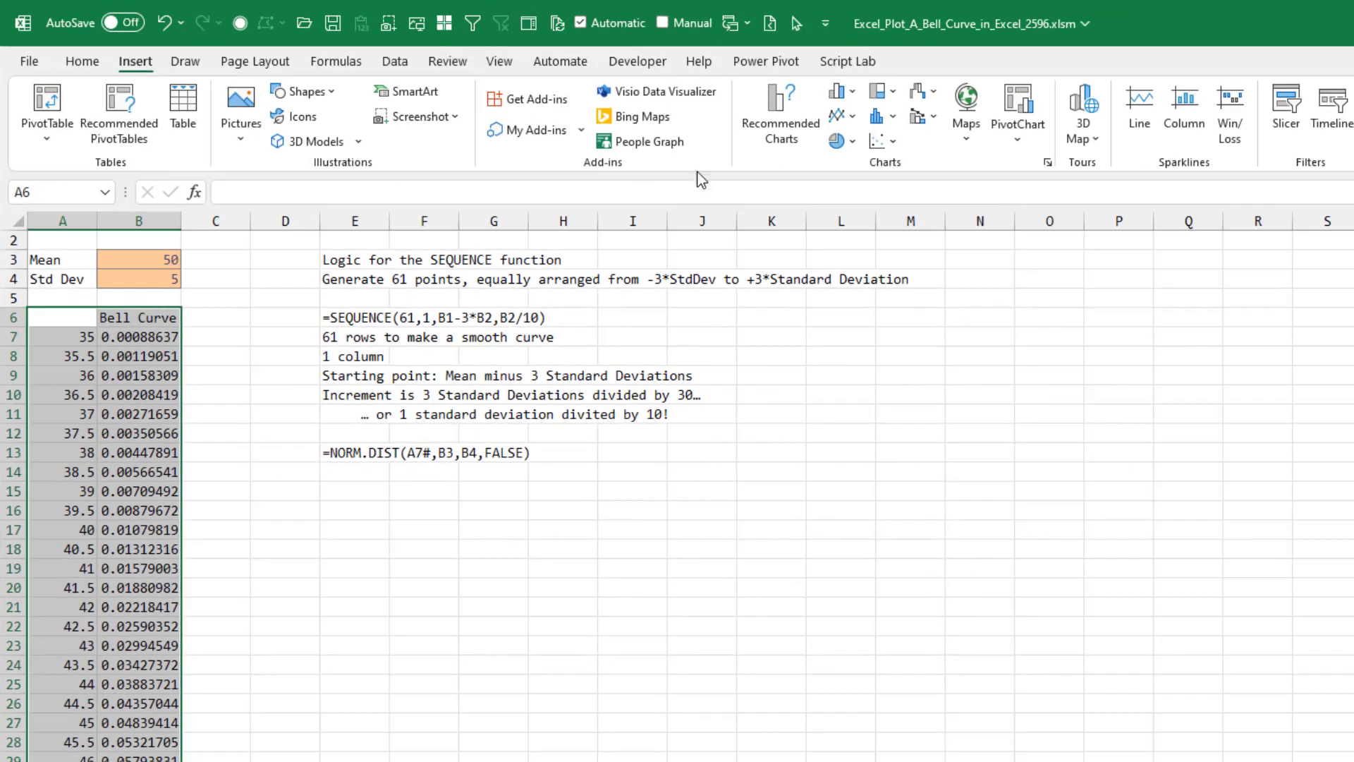
Insert a 2-D line chart of the x values and bell curve densities.
{"action": "left_click", "coordinate": [853, 117]}
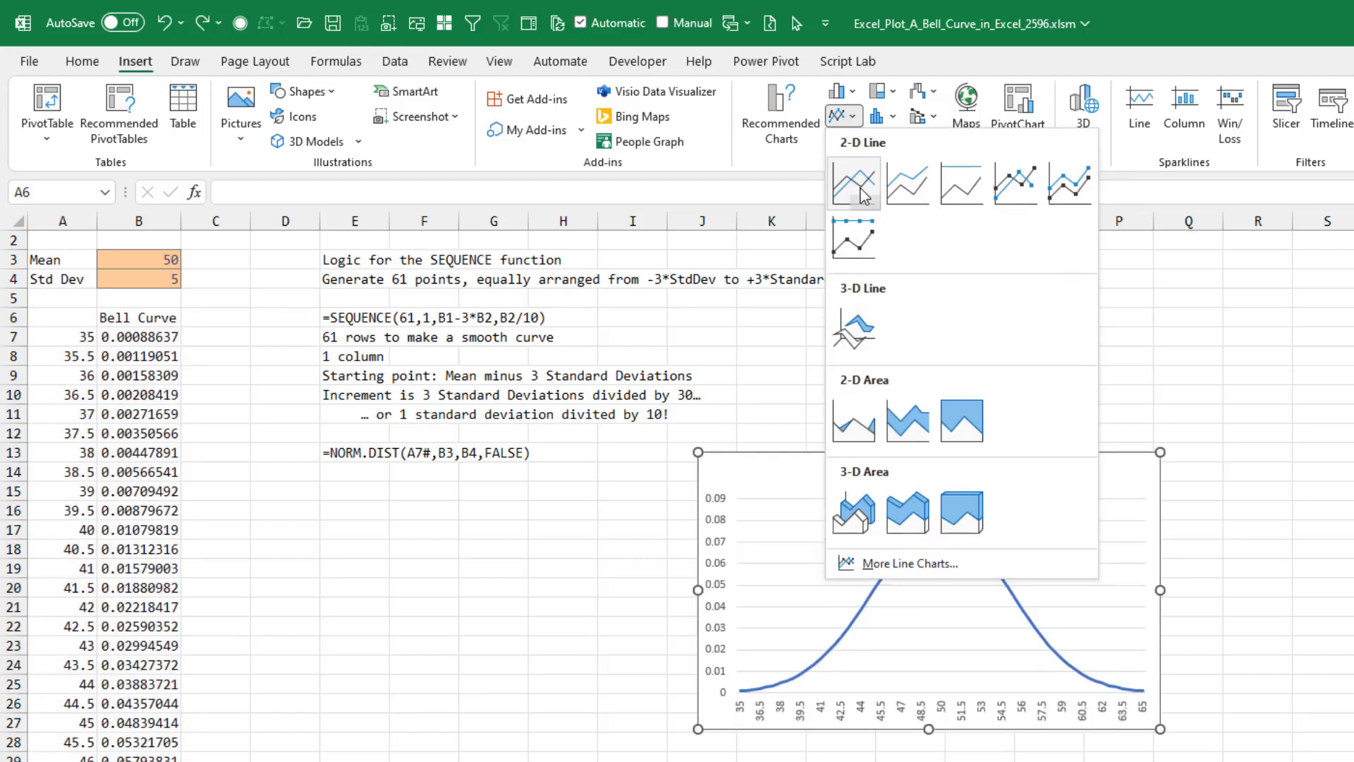
{"action": "left_click", "coordinate": [861, 194]}
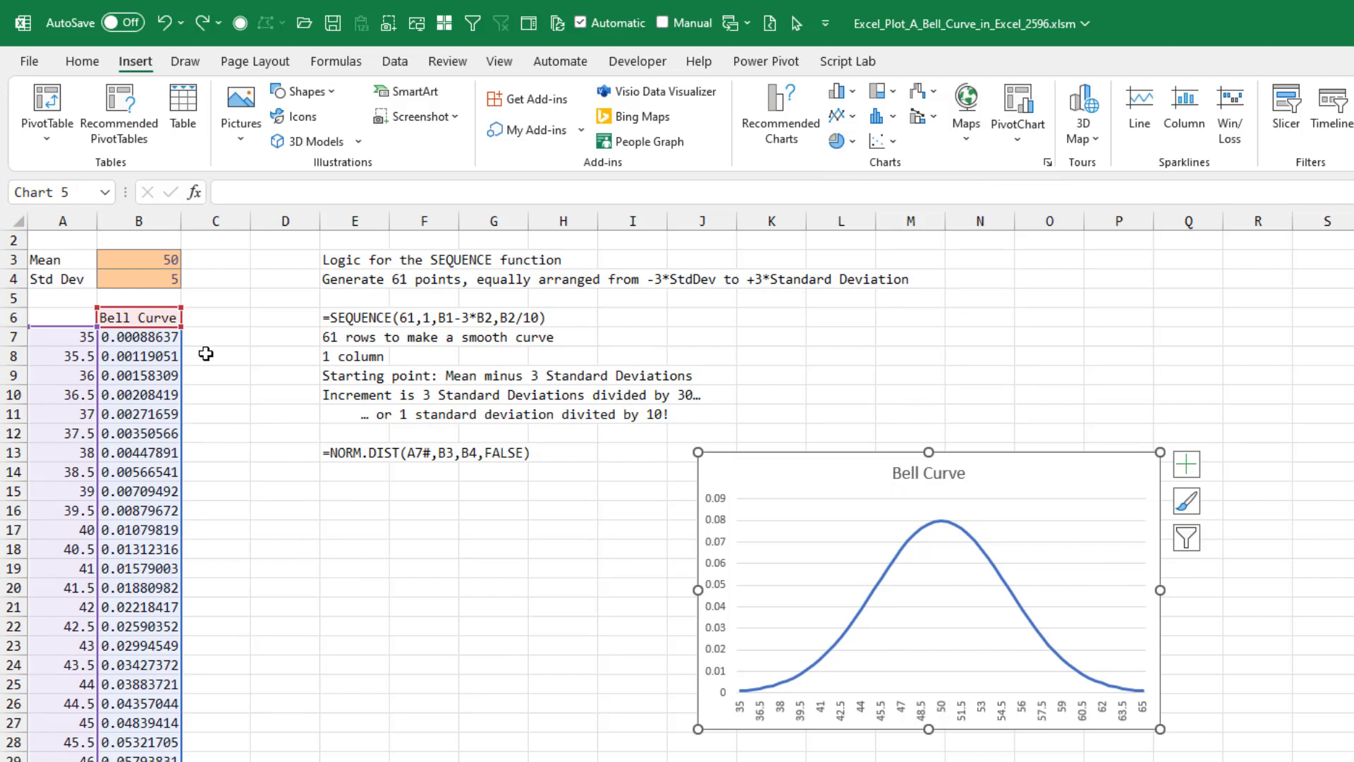
{"action": "left_click", "coordinate": [152, 258]}
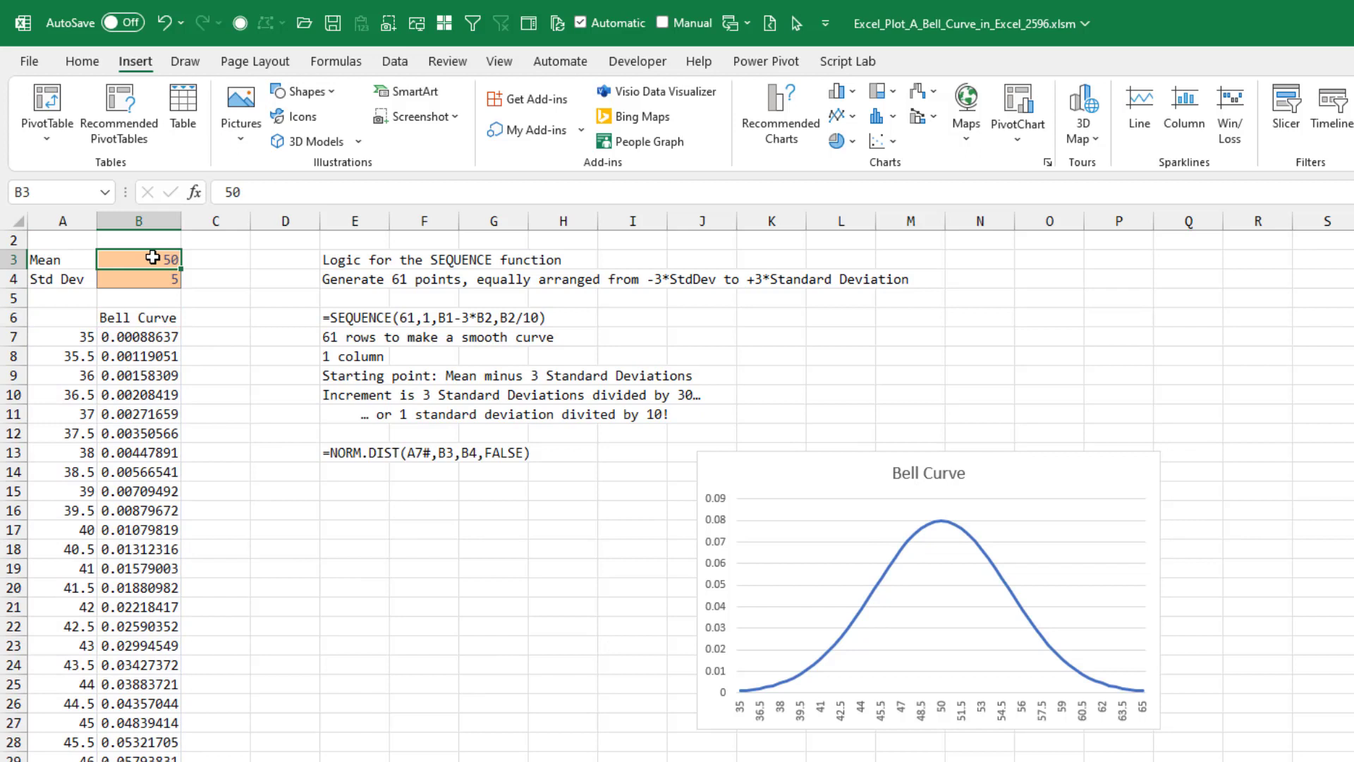
Try a Mean of 0 and Std Dev of 1 in B3 and B4.
{"action": "type", "text": "0"}
{"action": "key", "text": "Return"}
{"action": "type", "text": "1"}
{"action": "key", "text": "Return"}
Set the Mean to 117 and the Std Dev to 210.
{"action": "key", "text": "Up"}
{"action": "key", "text": "Up"}
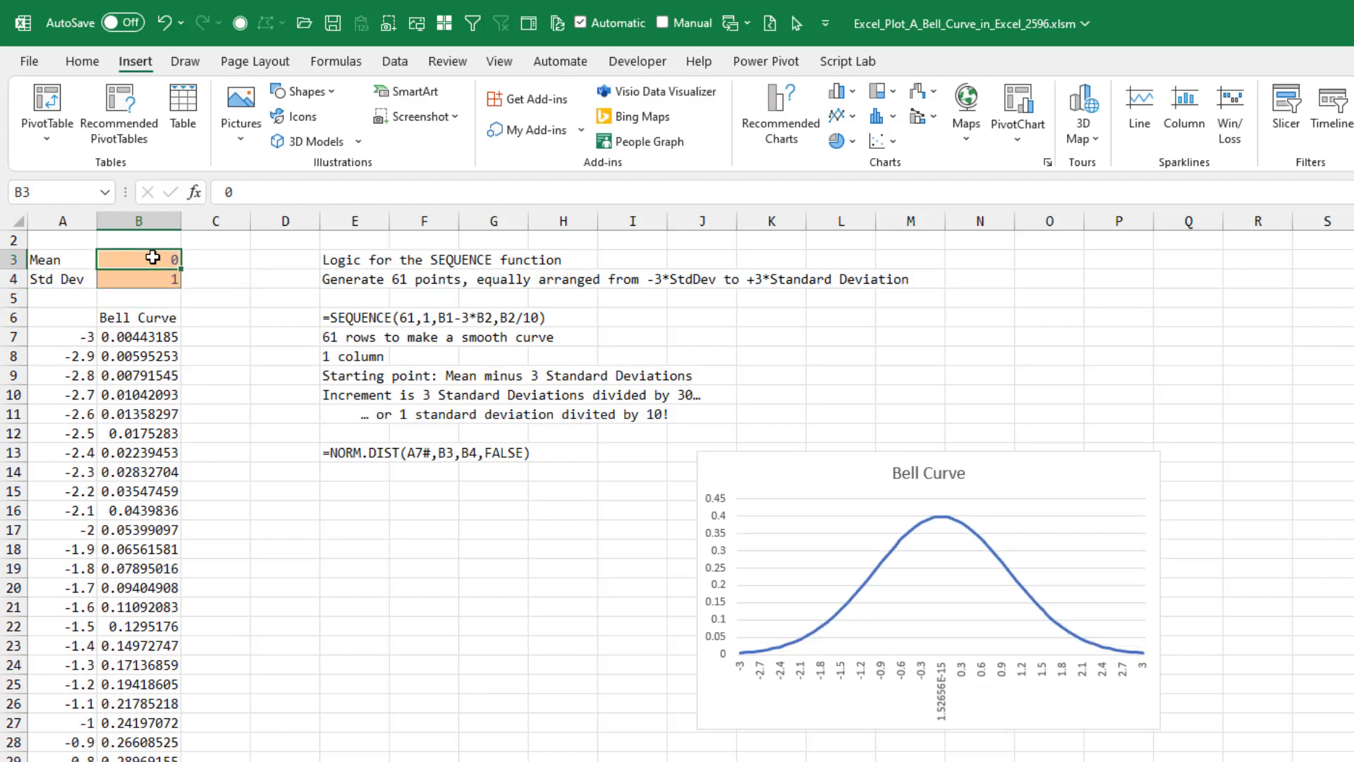
{"action": "type", "text": "117"}
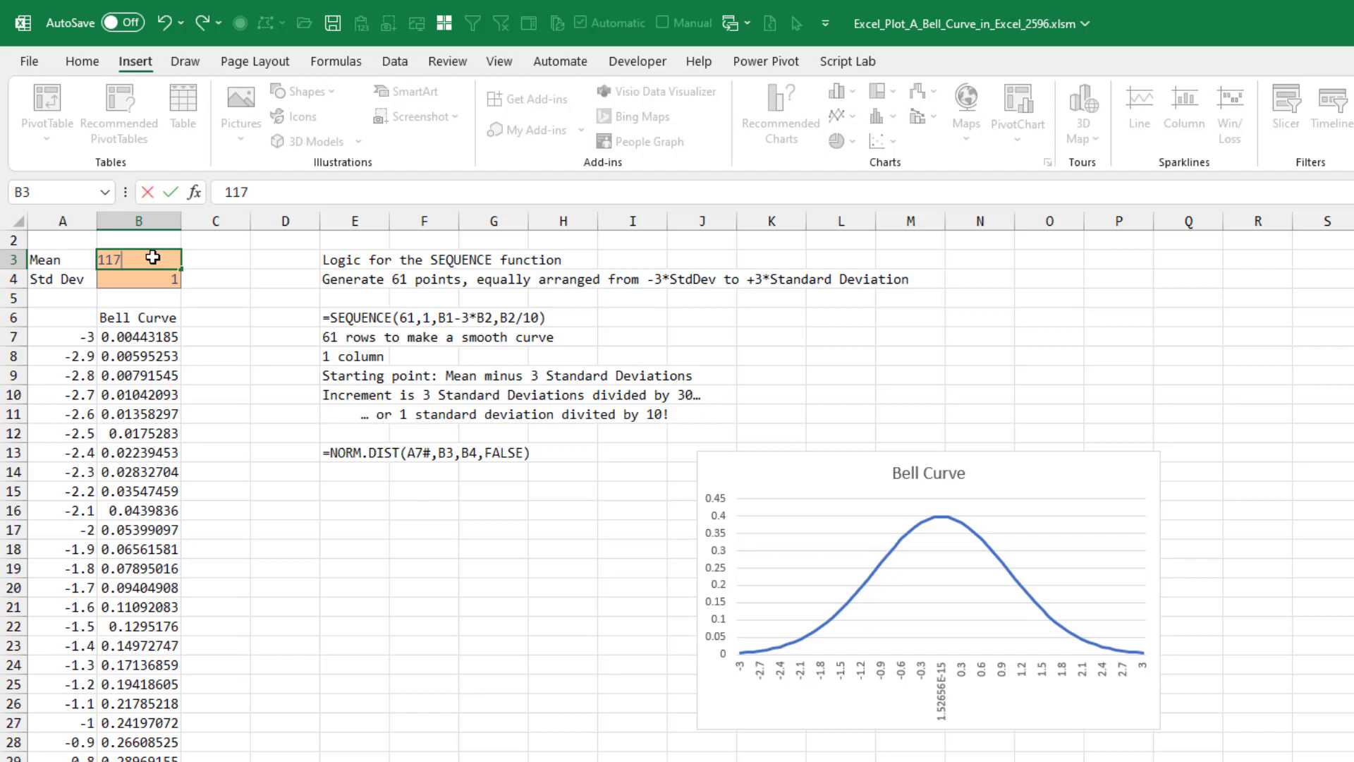
{"action": "key", "text": "Return"}
{"action": "type", "text": "21"}
{"action": "key", "text": "Return"}
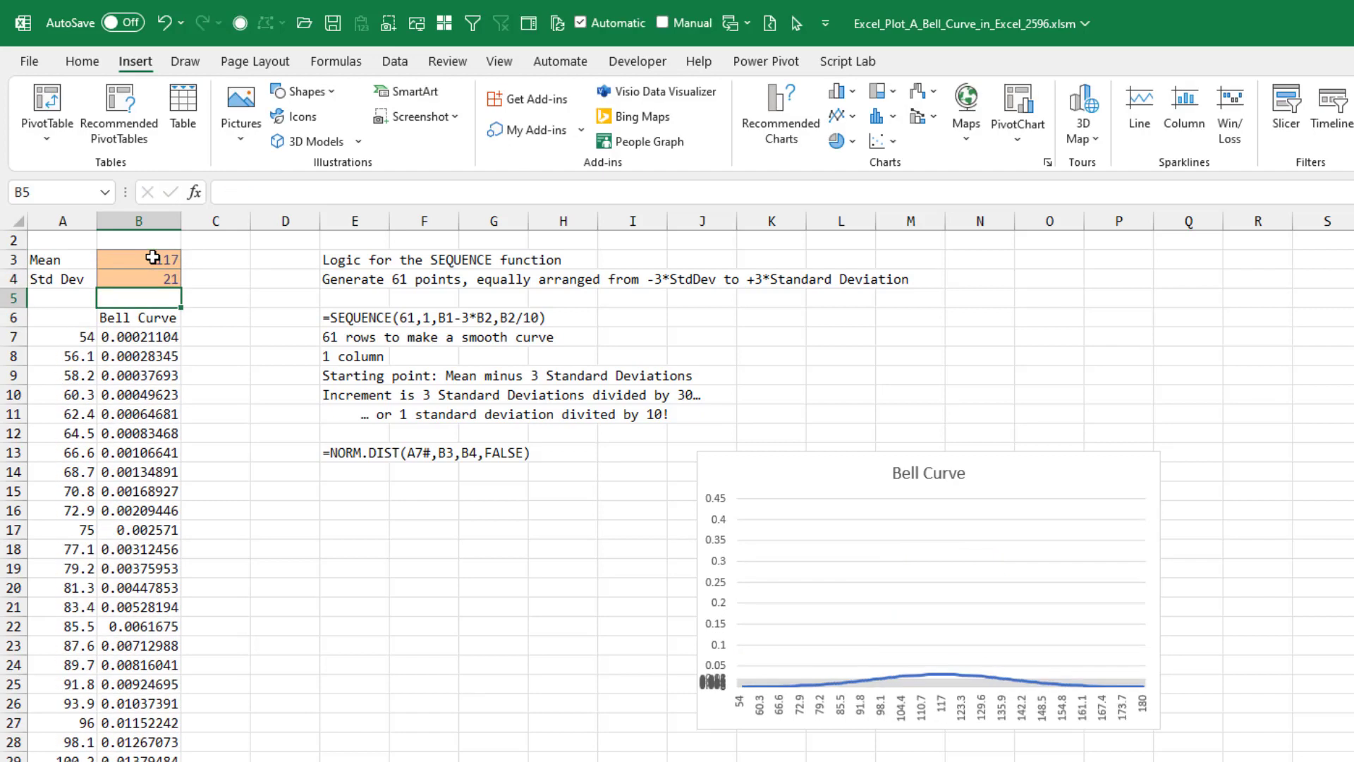
{"action": "key", "text": "Up"}
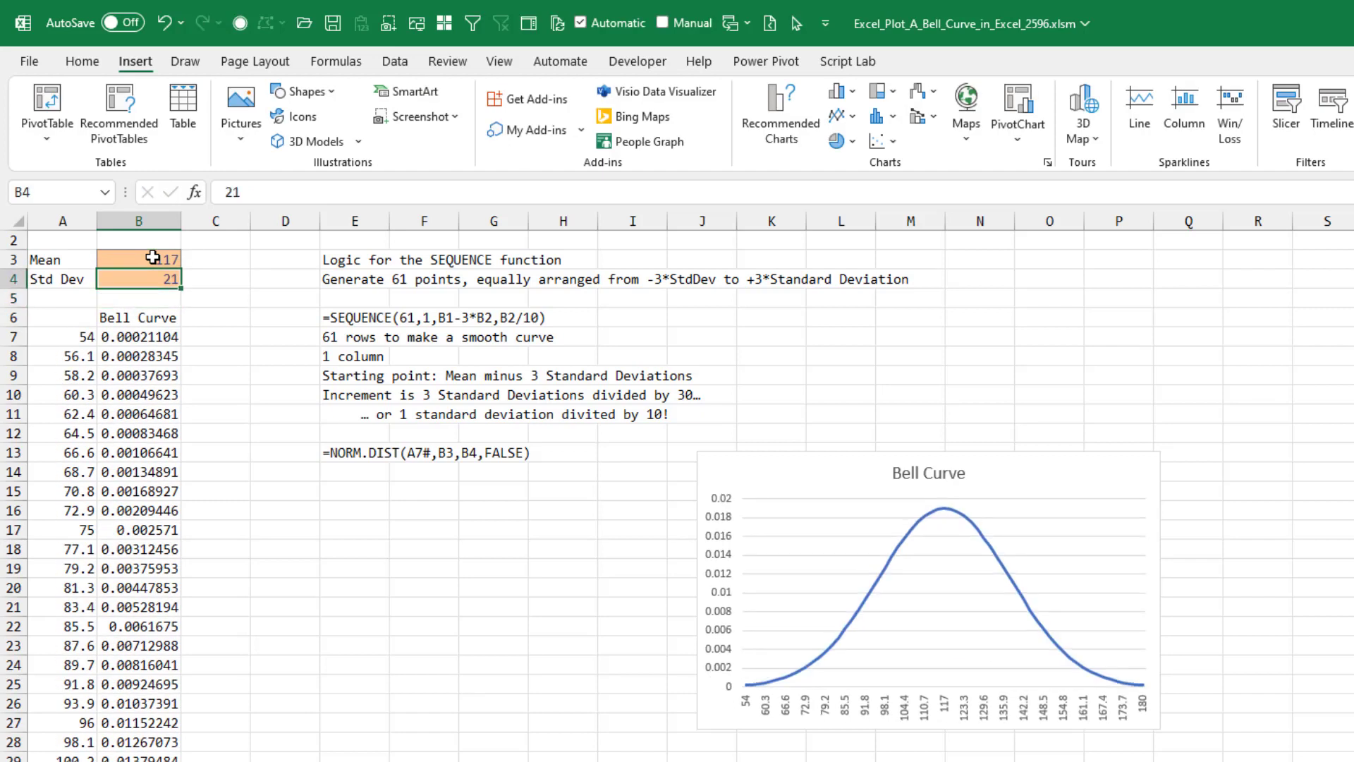
{"action": "type", "text": "210"}
{"action": "key", "text": "Return"}
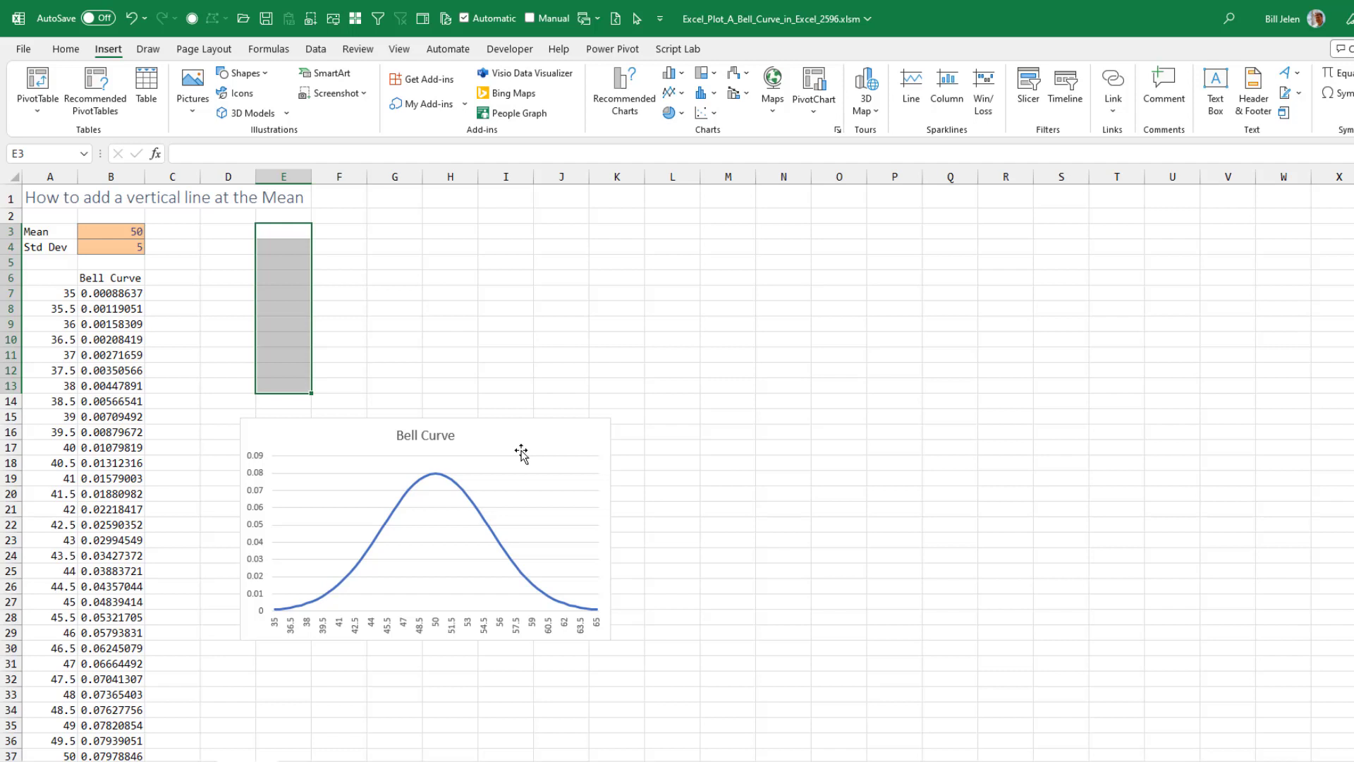
Add a Drop header in C6 with 0 in C37, then extend the chart's data to column C.
{"action": "left_click", "coordinate": [172, 277]}
{"action": "type", "text": "Drop"}
{"action": "key", "text": "Return"}
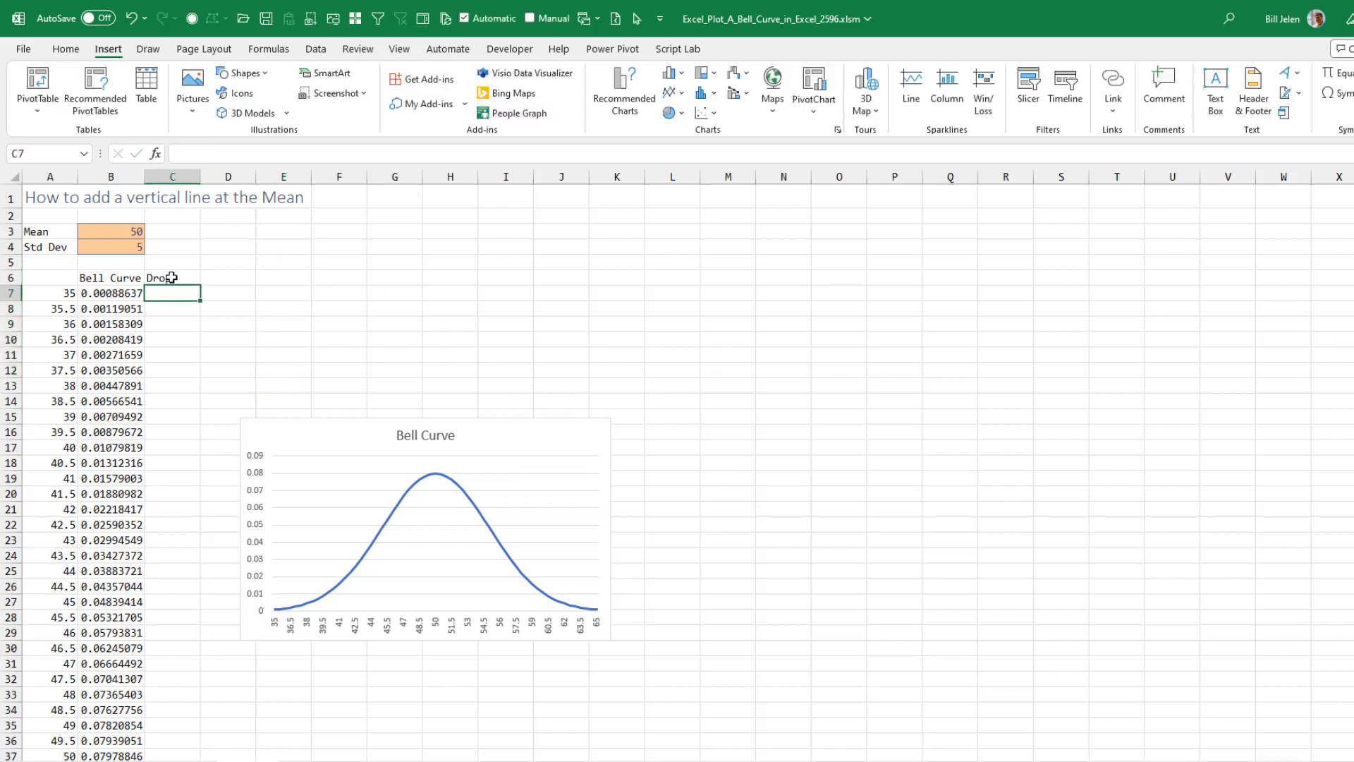
{"action": "key", "text": "Down"}
{"action": "key", "text": "Down"}
{"action": "key", "text": "Down"}
{"action": "key", "text": "Down"}
{"action": "key", "text": "Down"}
{"action": "key", "text": "Down"}
{"action": "key", "text": "Down"}
{"action": "key", "text": "Down"}
{"action": "key", "text": "Down"}
{"action": "key", "text": "Down"}
{"action": "key", "text": "Down"}
{"action": "key", "text": "Down"}
{"action": "key", "text": "Down"}
{"action": "key", "text": "Down"}
{"action": "key", "text": "Down"}
{"action": "key", "text": "Down"}
{"action": "key", "text": "Down"}
{"action": "key", "text": "Down"}
{"action": "key", "text": "Down"}
{"action": "key", "text": "Down"}
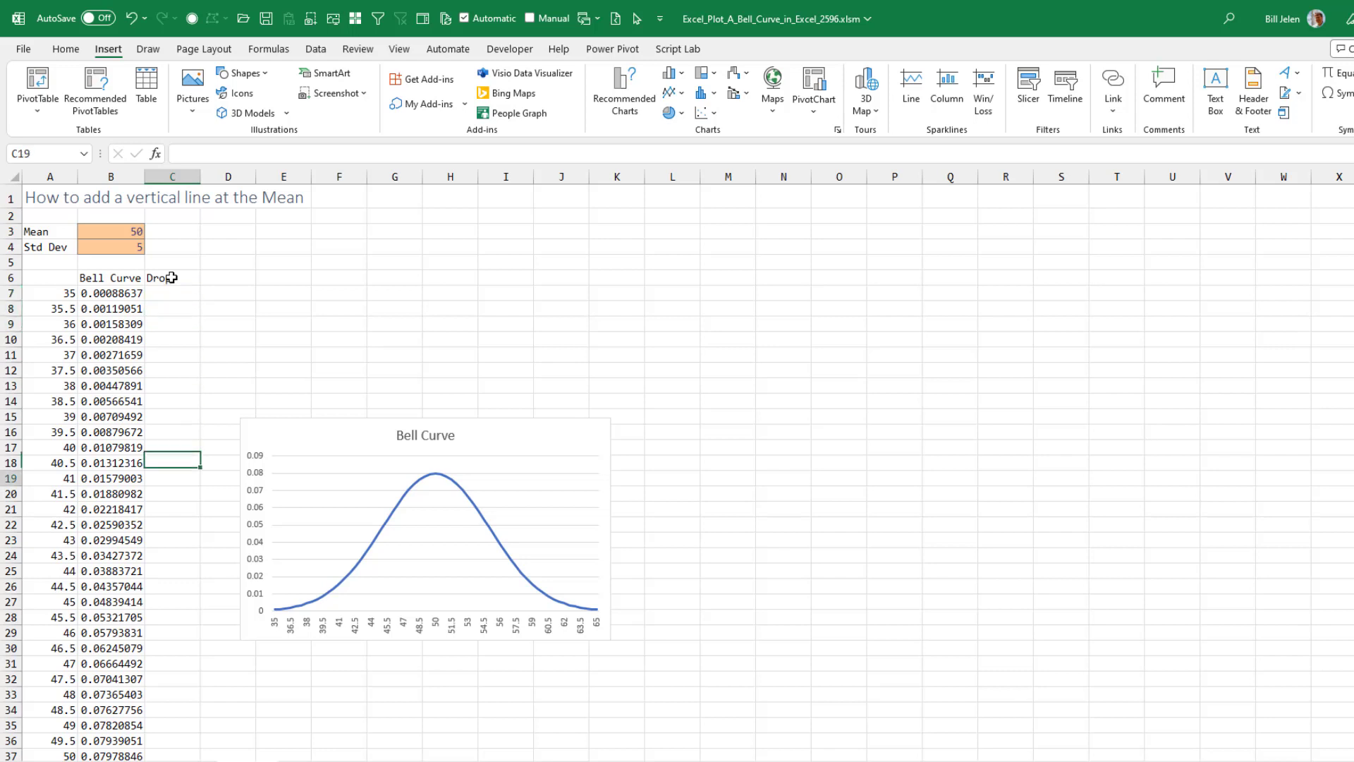
{"action": "key", "text": "Down"}
{"action": "key", "text": "Down"}
{"action": "key", "text": "Down"}
{"action": "key", "text": "Down"}
{"action": "key", "text": "Down"}
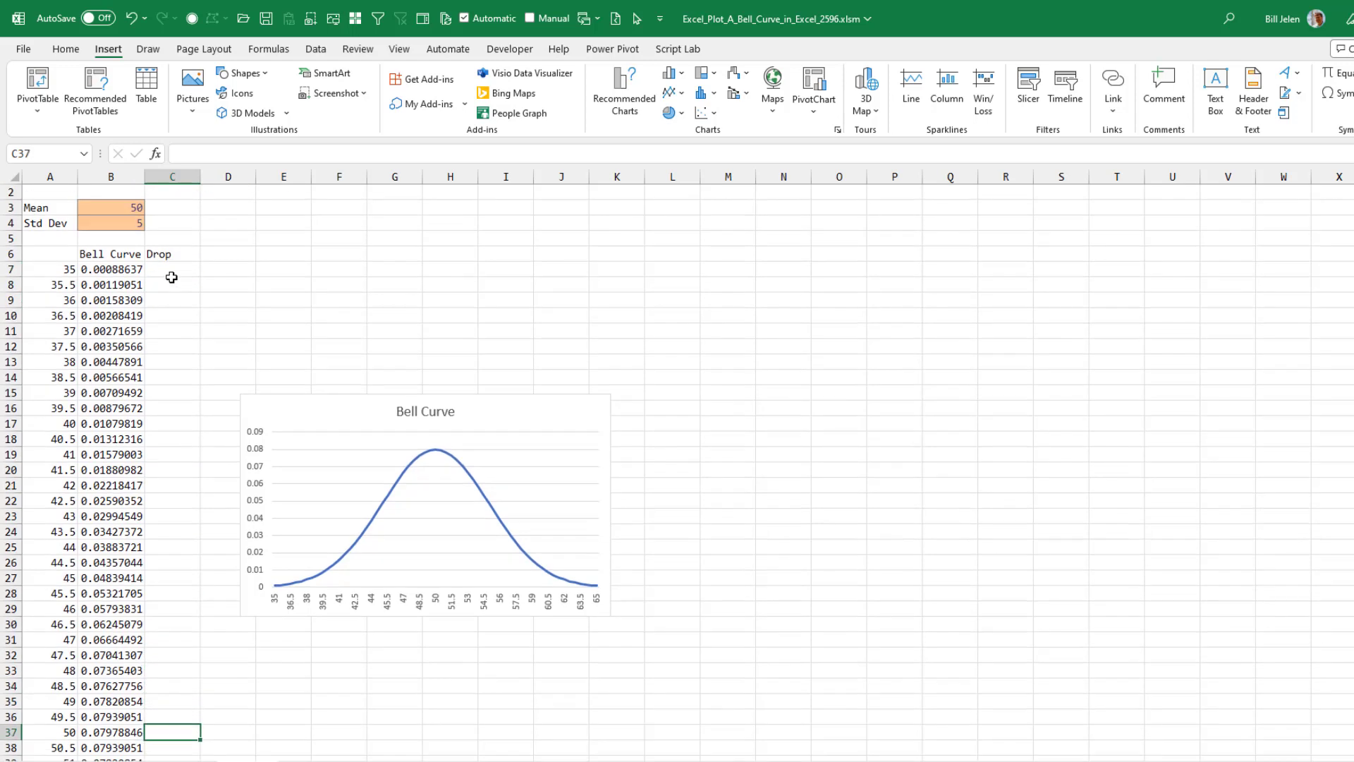
{"action": "type", "text": "0"}
{"action": "key", "text": "ctrl+Return"}
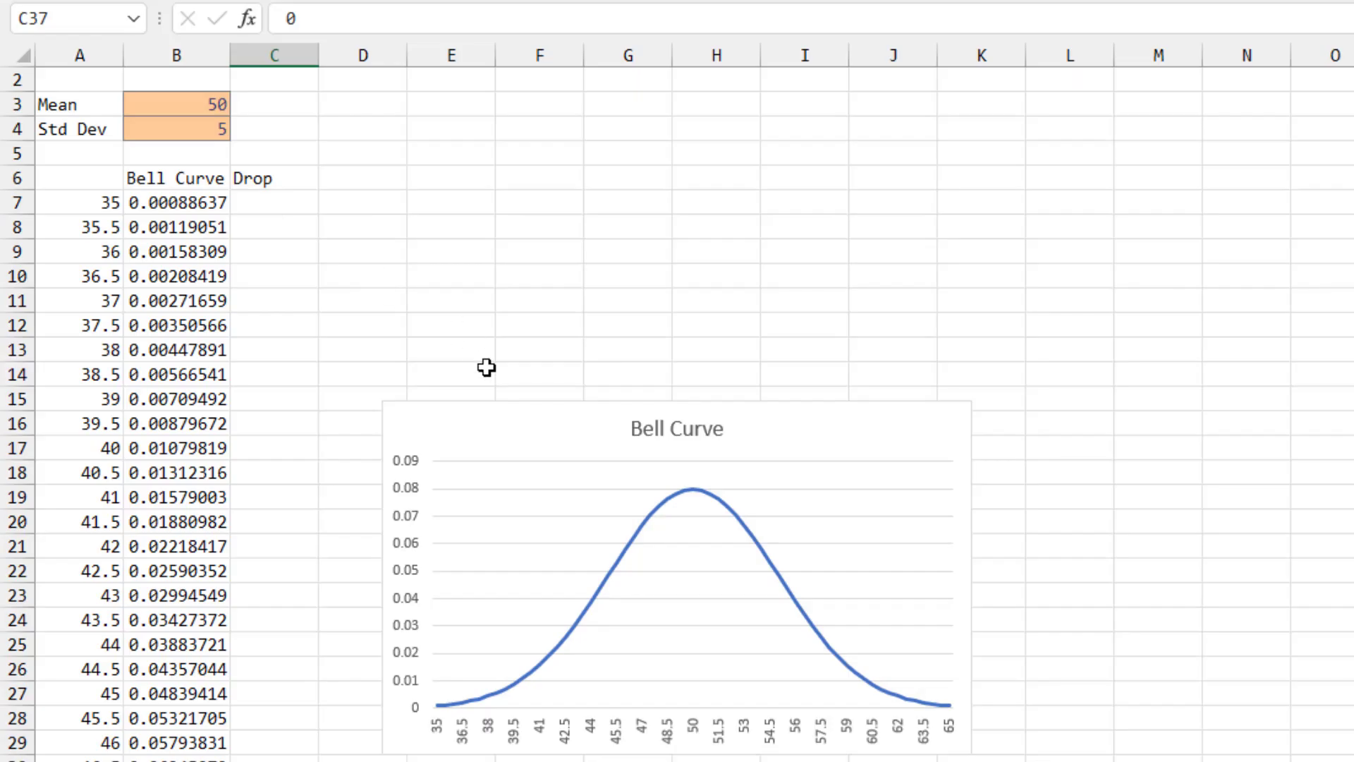
{"action": "left_click", "coordinate": [492, 404]}
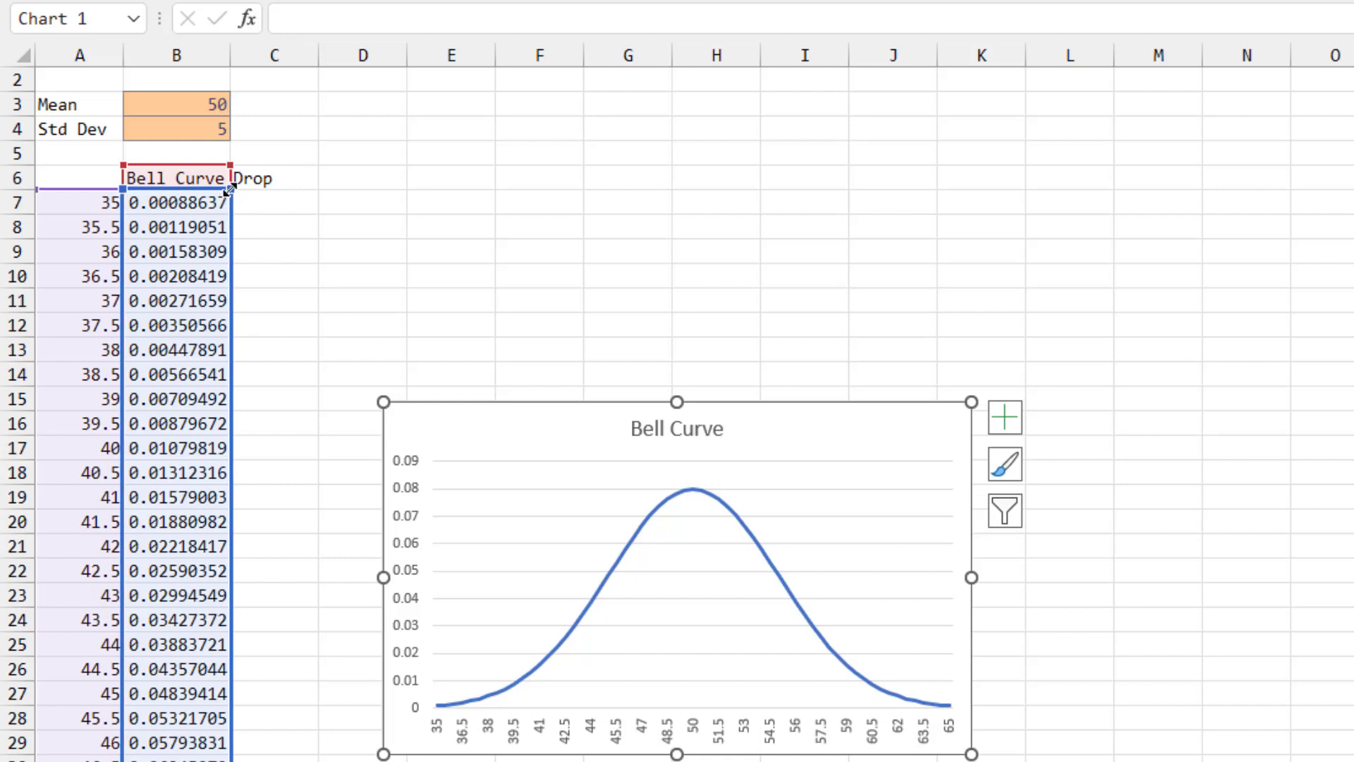
{"action": "left_click_drag", "start_coordinate": [230, 189], "coordinate": [303, 189]}
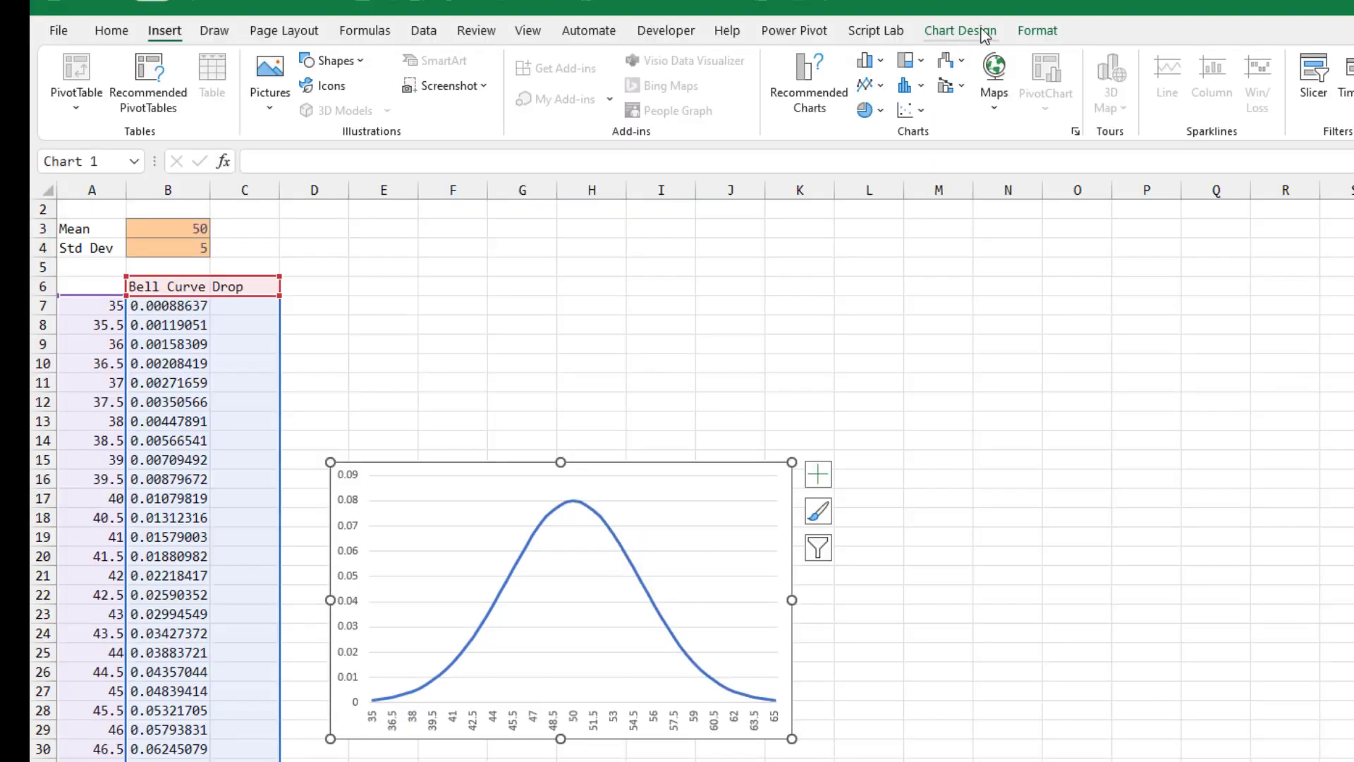
Add a vertical drop line at the mean of 50 from Chart Design's Lines element.
{"action": "left_click", "coordinate": [960, 30]}
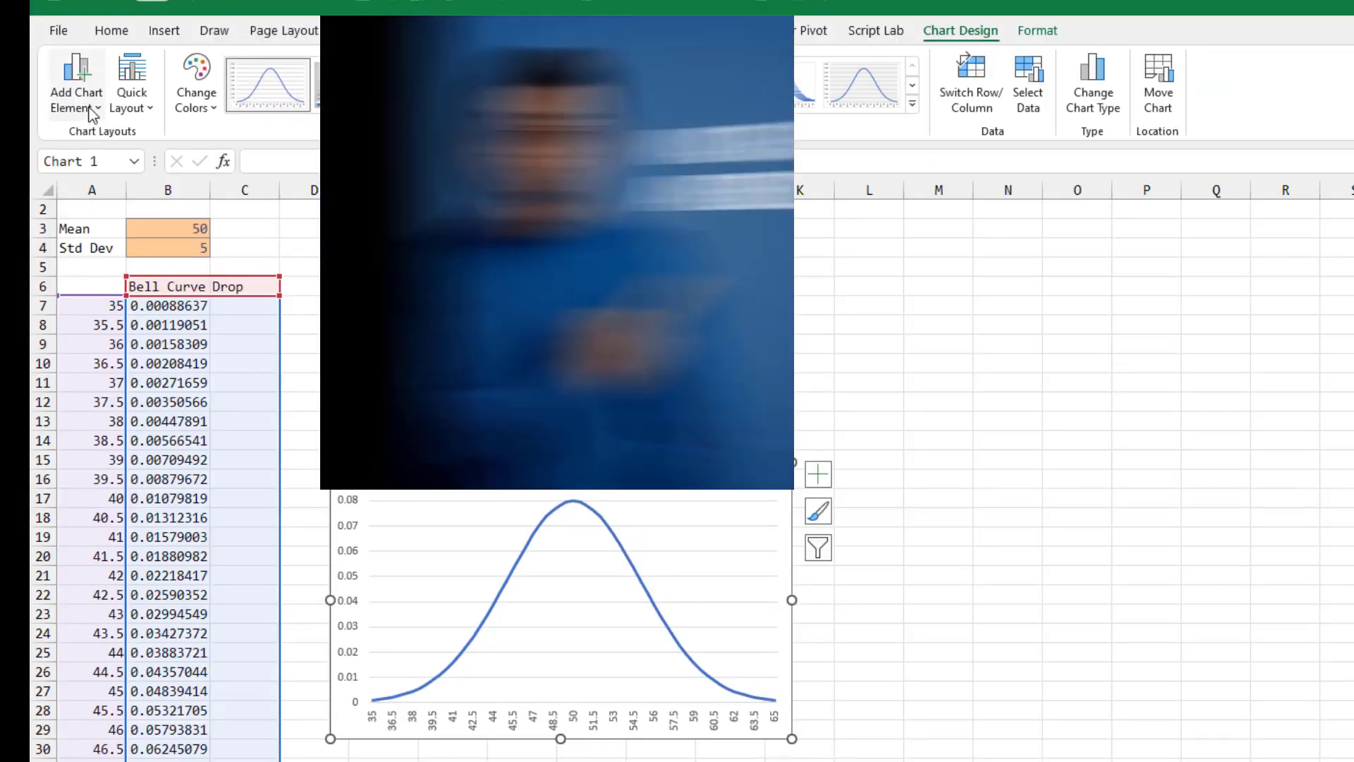
{"action": "left_click", "coordinate": [77, 92]}
{"action": "mouse_move", "coordinate": [115, 353]}
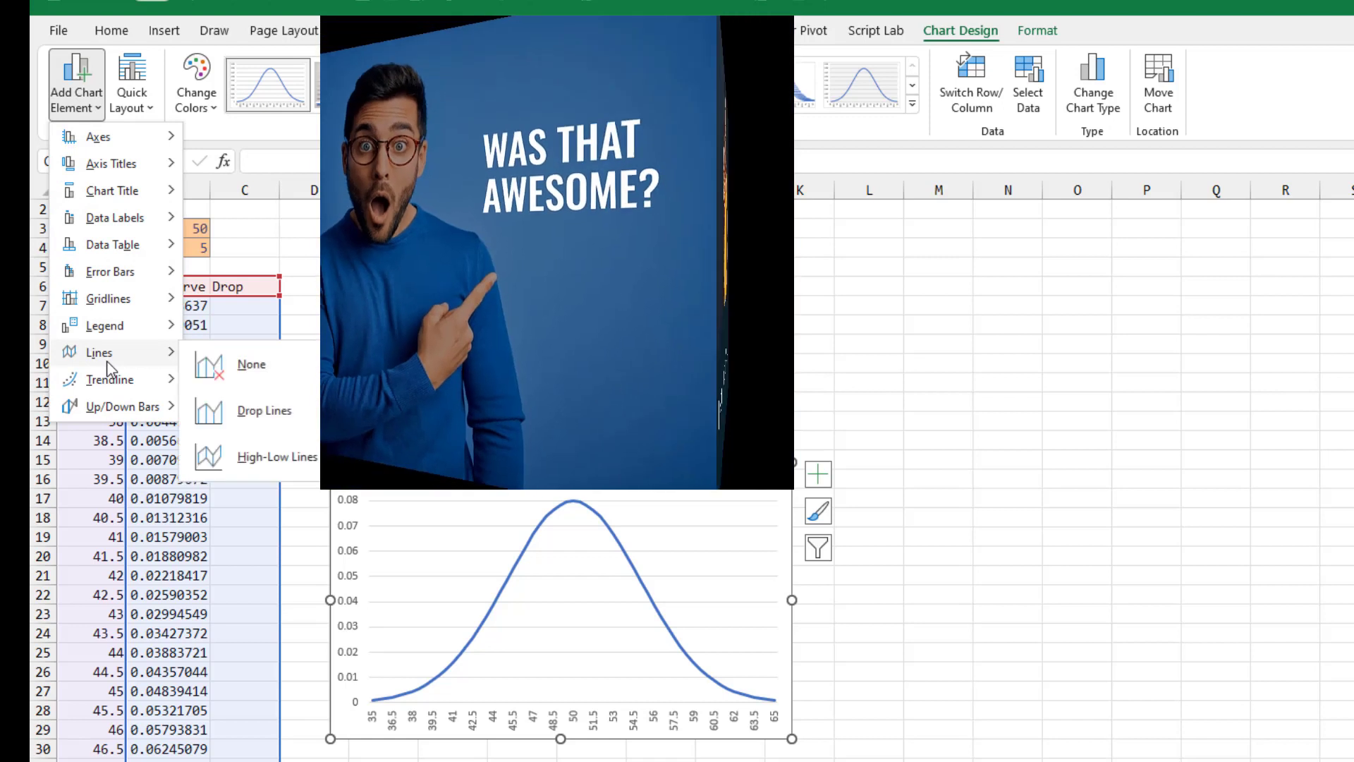
{"action": "left_click", "coordinate": [267, 457]}
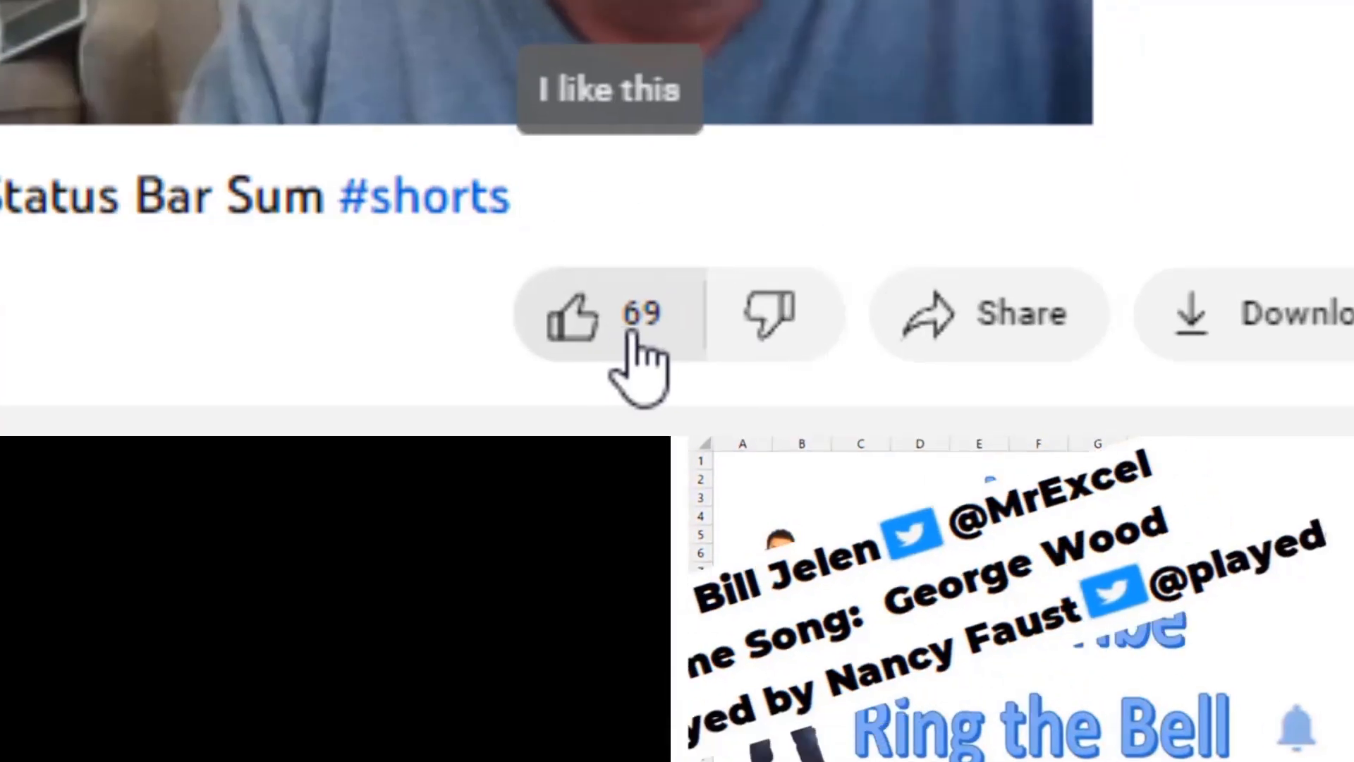
{"action": "left_click", "coordinate": [867, 305]}
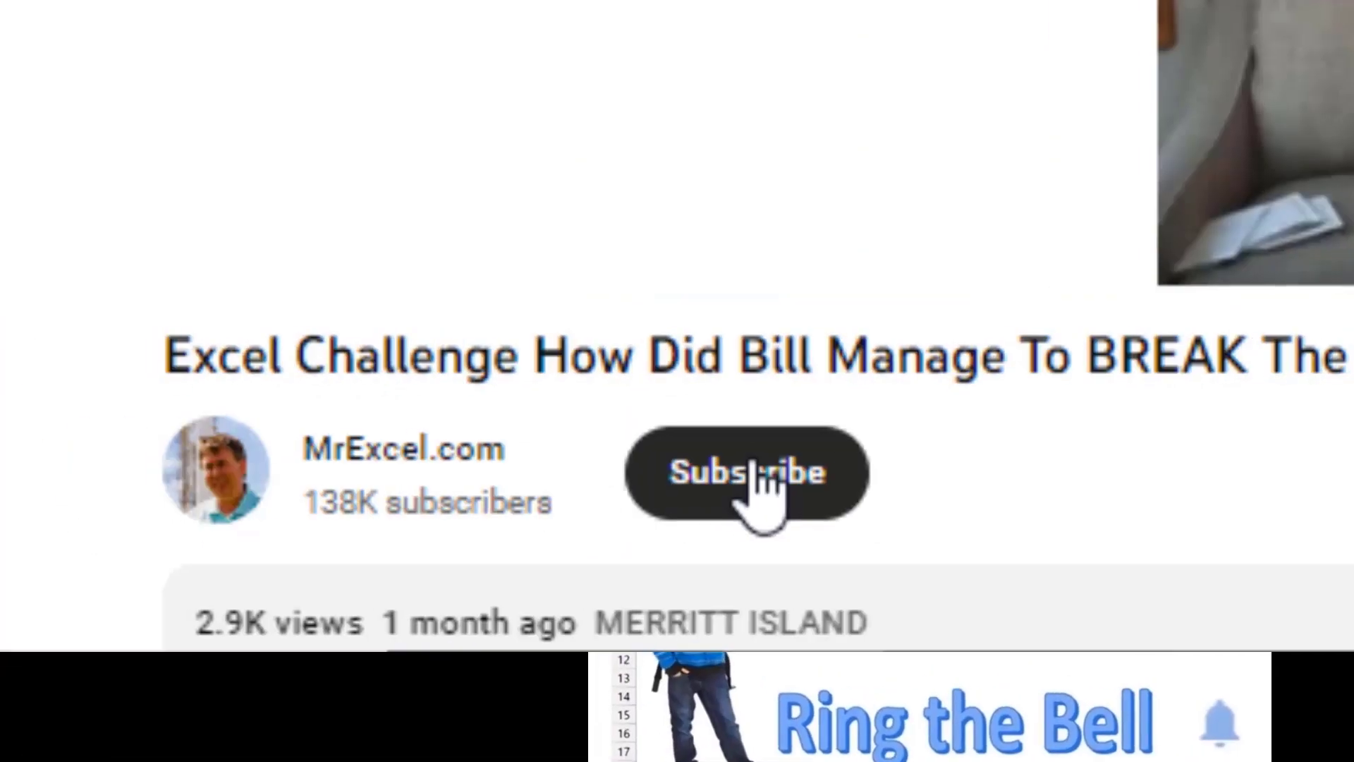
{"action": "left_click", "coordinate": [750, 474]}
{"action": "left_click", "coordinate": [683, 471]}
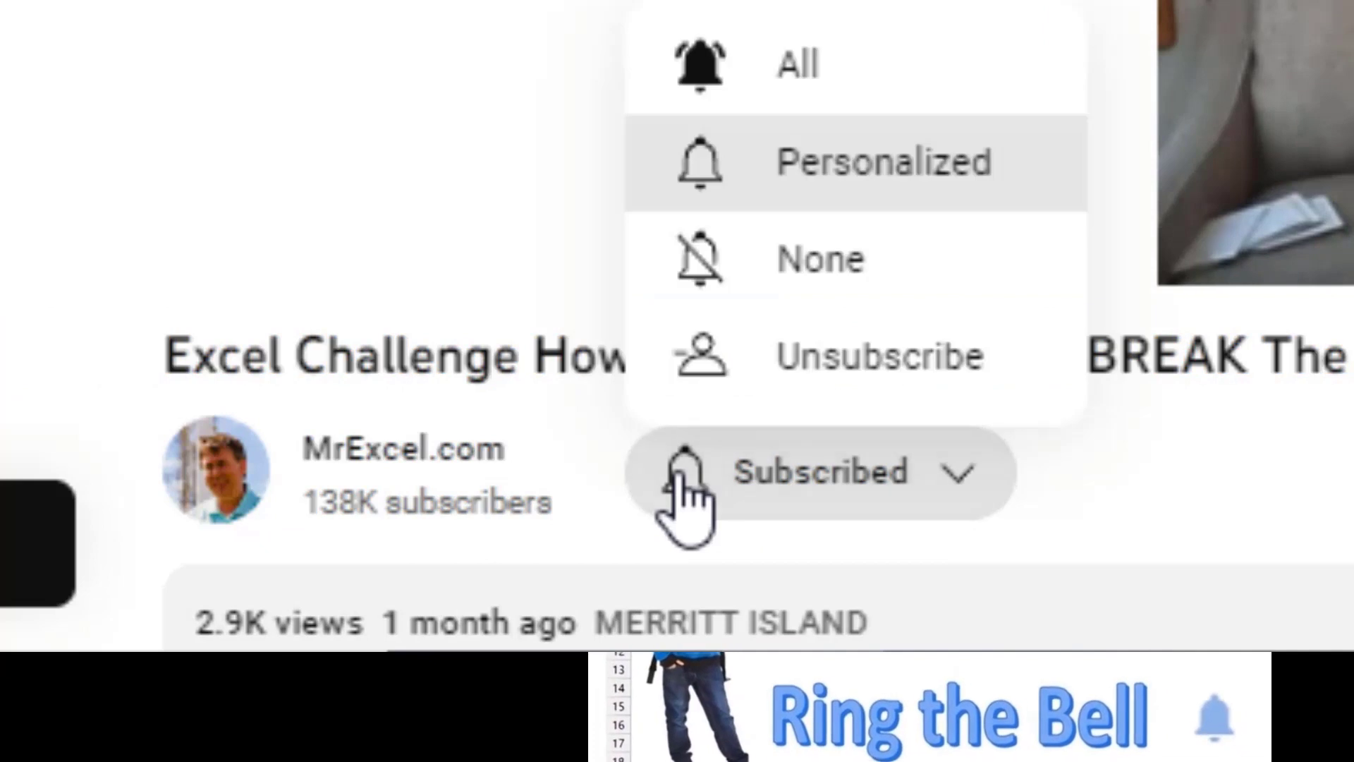